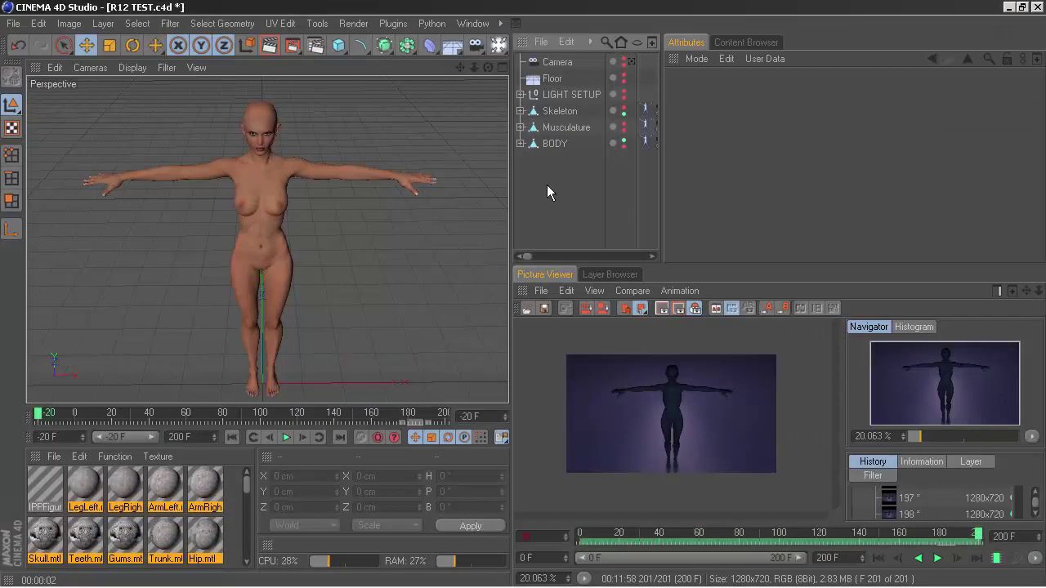
Select the BODY object and orbit around the figure to inspect it from all sides.
left_click(553, 143)
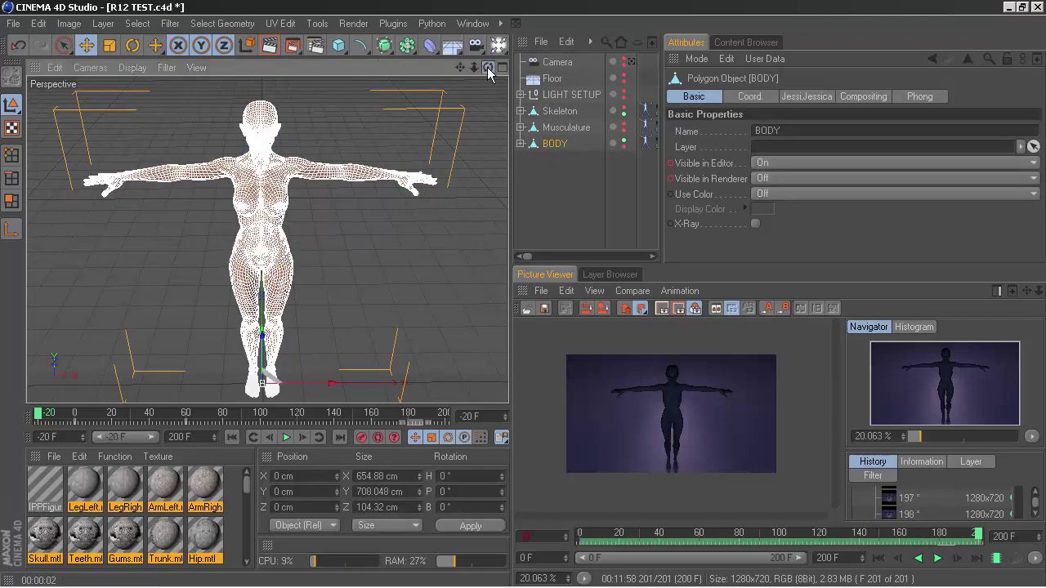
left_click_drag(488, 68, 384, 73)
left_click_drag(488, 67, 392, 67)
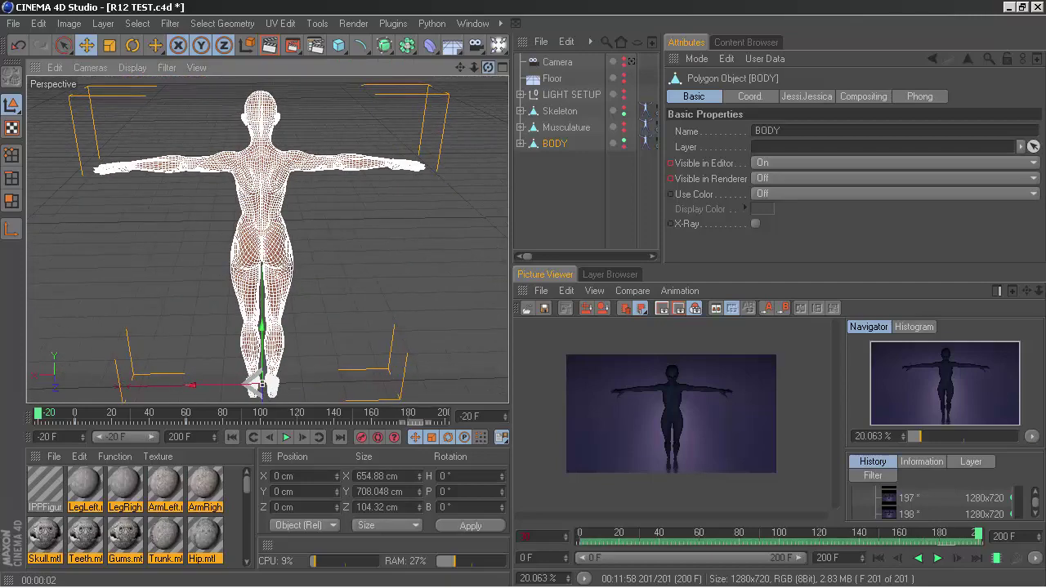
left_click_drag(488, 68, 424, 68)
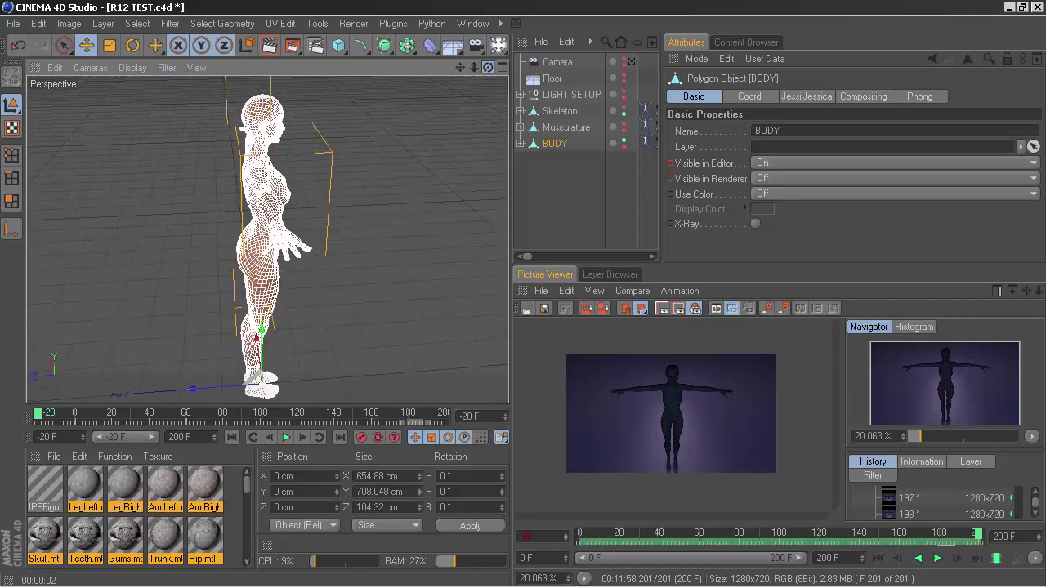
mouse_move(488, 68)
left_mouse_down()
mouse_move(457, 68)
mouse_move(478, 68)
left_mouse_up()
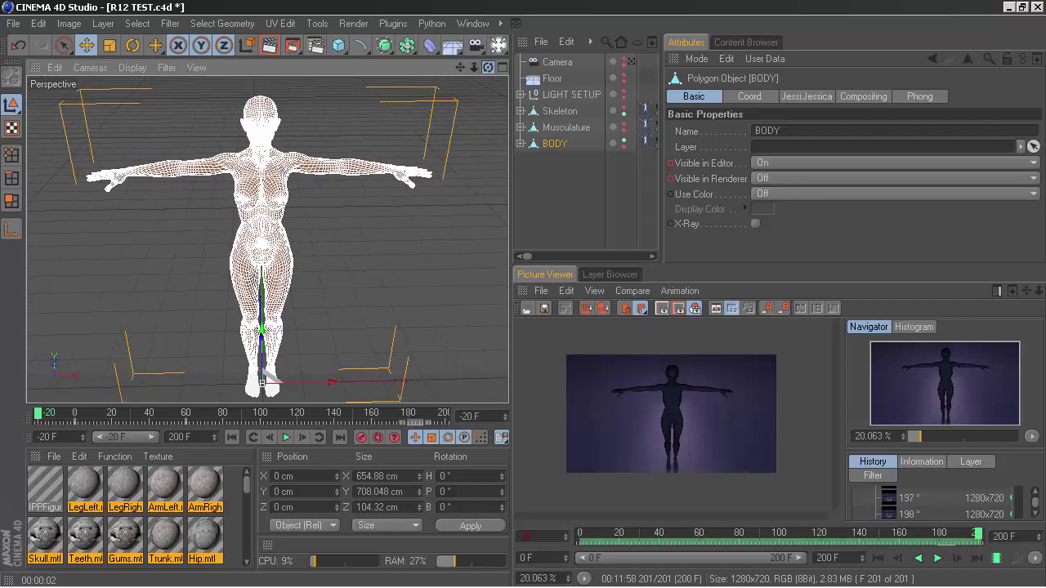
left_click(540, 170)
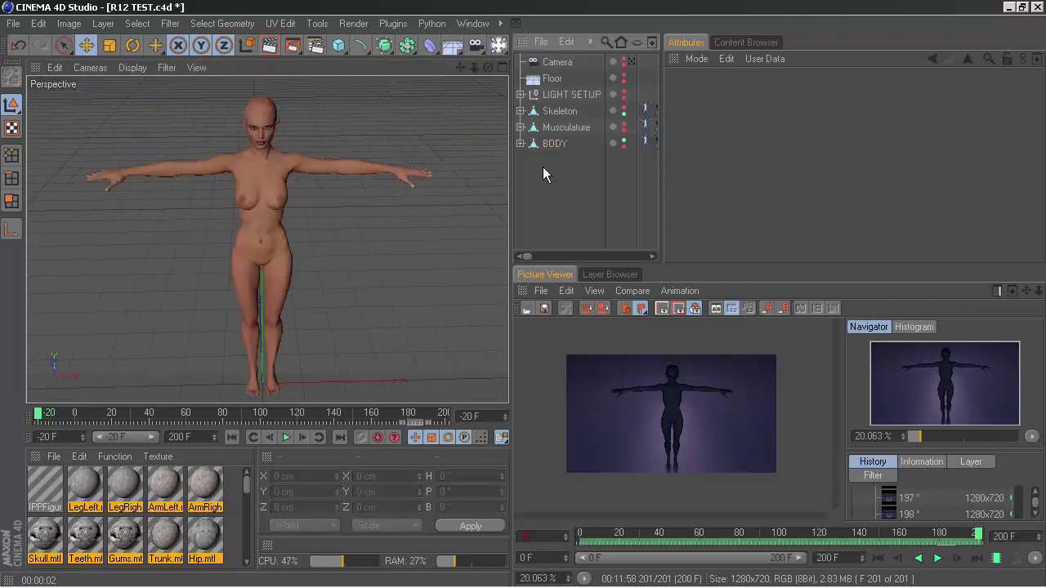
Load the InterPoser Pro posing dials for BODY, try an abdomen twist, then undo it.
left_click(645, 141)
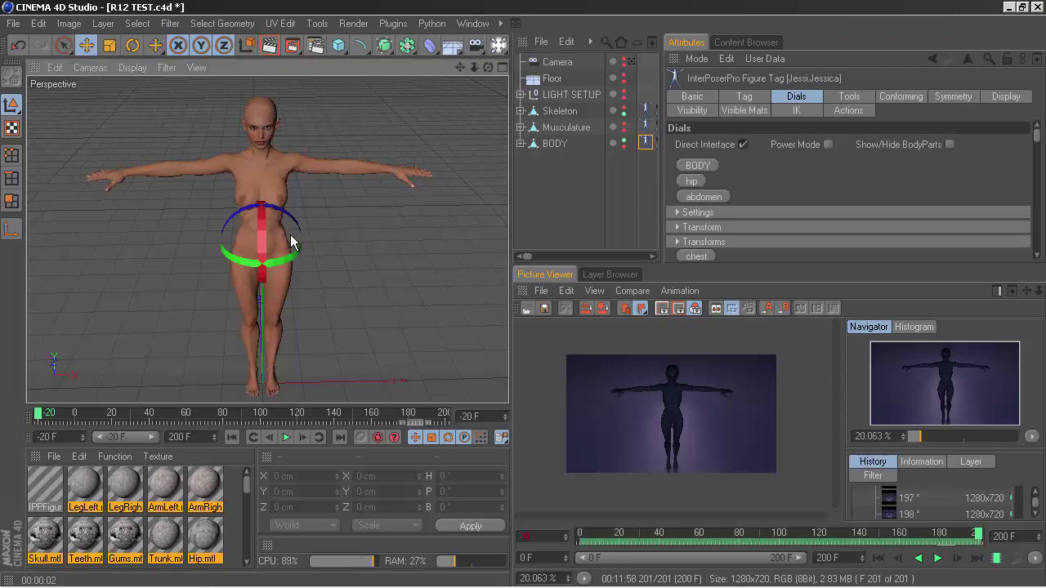
mouse_move(278, 241)
left_mouse_down()
mouse_move(288, 254)
mouse_move(295, 235)
left_mouse_up()
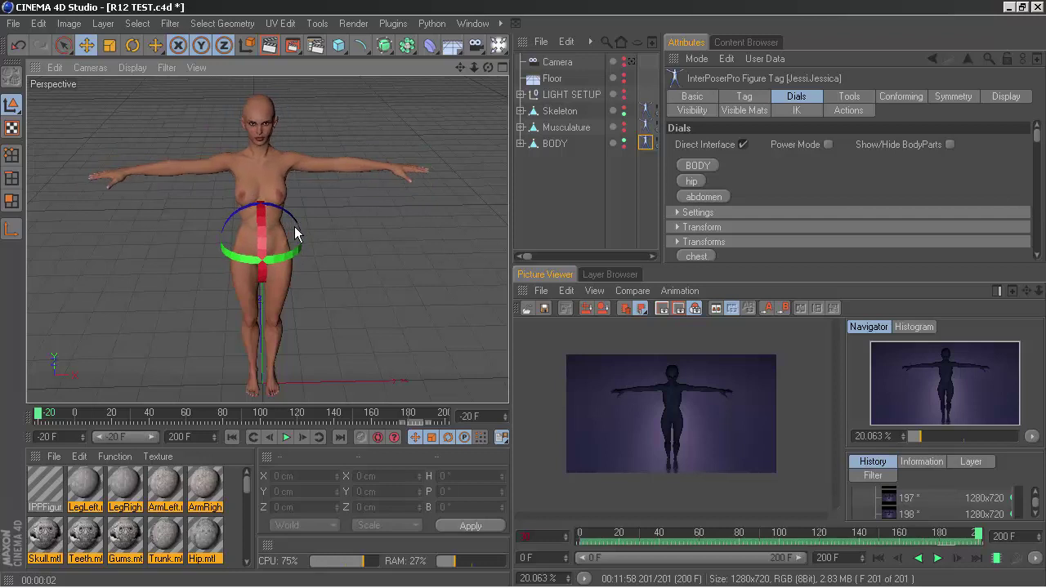
left_click(18, 45)
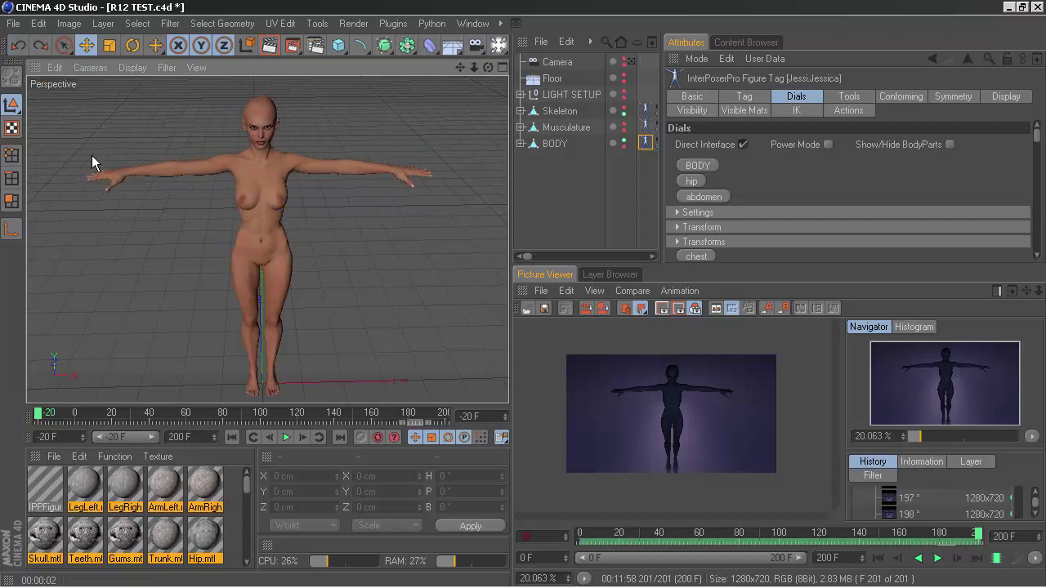
Rotate the chest slightly and raise the upper arm high above the shoulder.
left_click(287, 167)
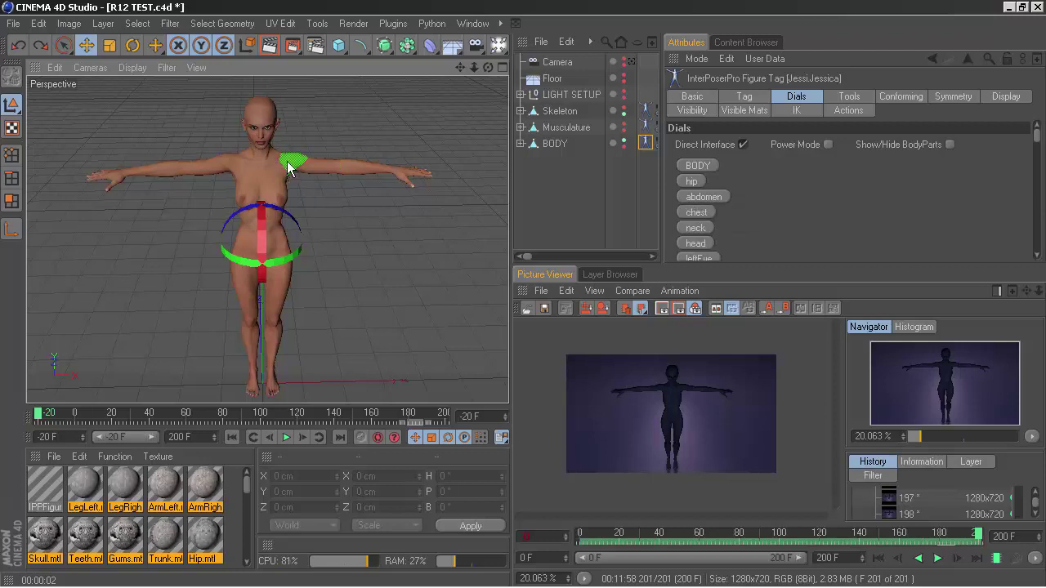
left_click_drag(280, 145, 228, 160)
left_click(324, 151)
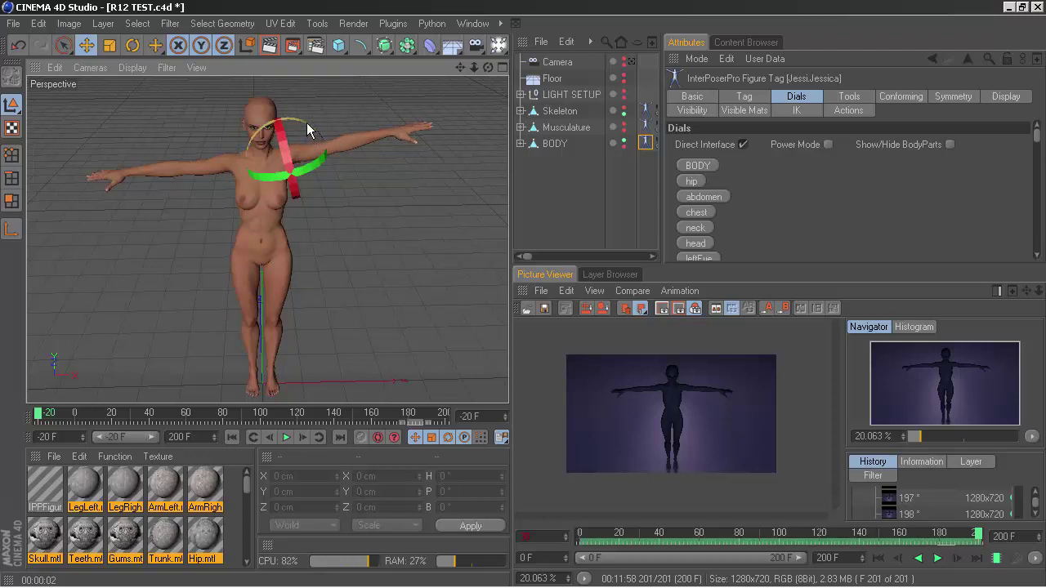
mouse_move(308, 124)
left_mouse_down()
mouse_move(181, 142)
mouse_move(145, 175)
left_mouse_up()
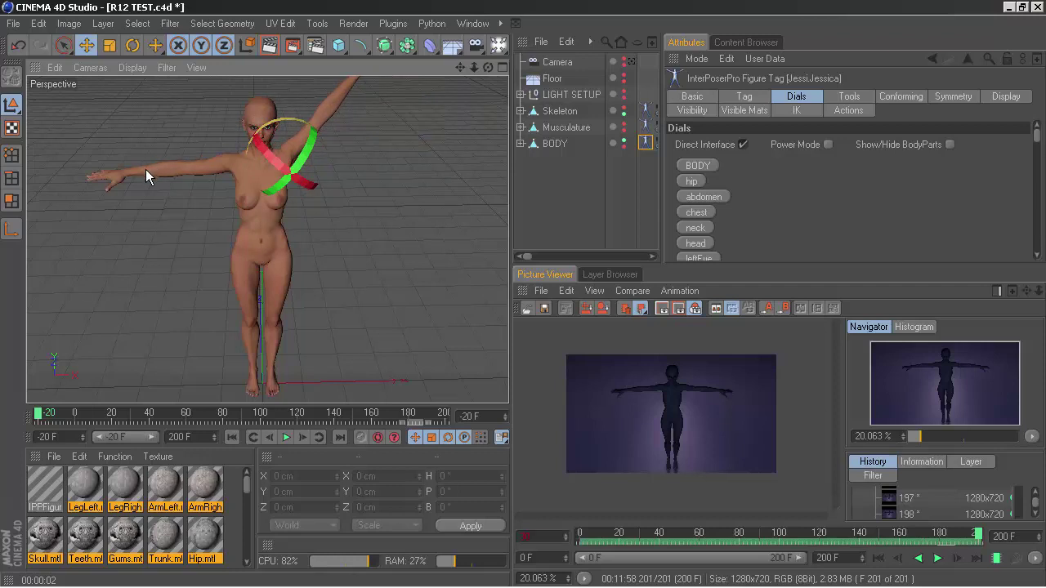
left_click(508, 204)
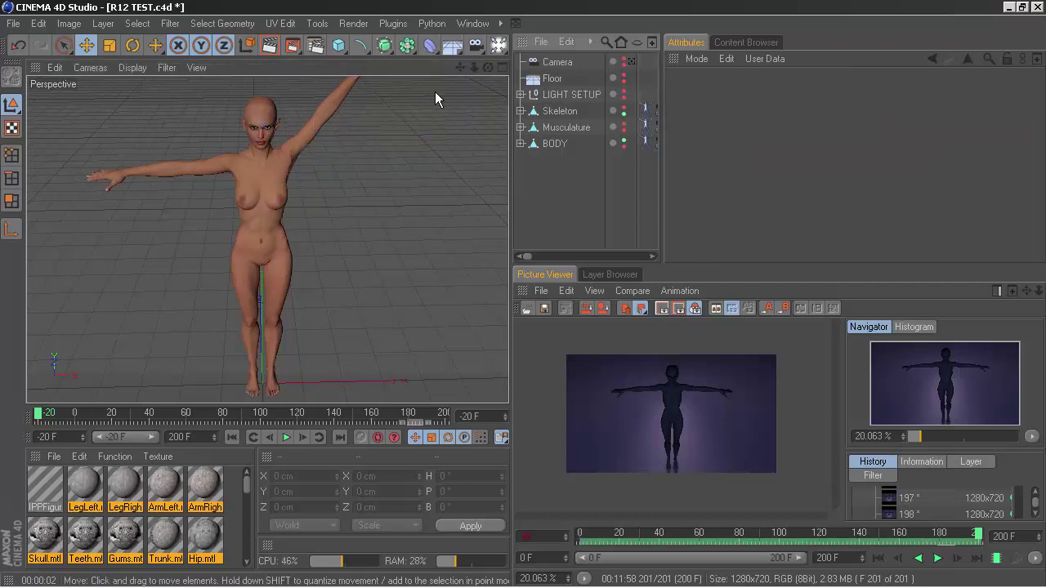
left_click_drag(488, 67, 314, 72)
Undo the raised-arm pose and earlier posing steps.
left_click(18, 46)
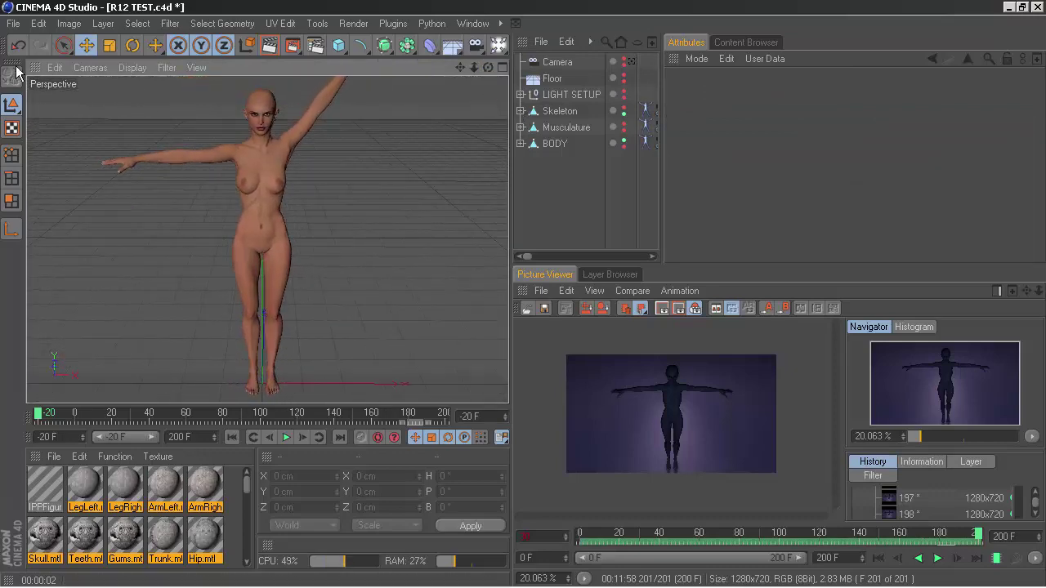
left_click(18, 46)
left_click(18, 45)
left_click(18, 45)
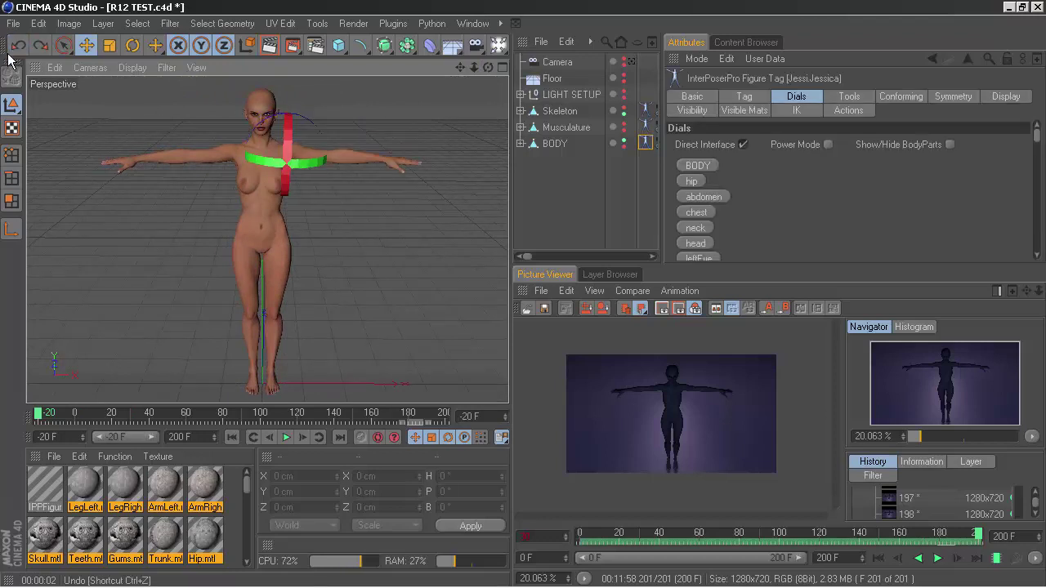
left_click(11, 49)
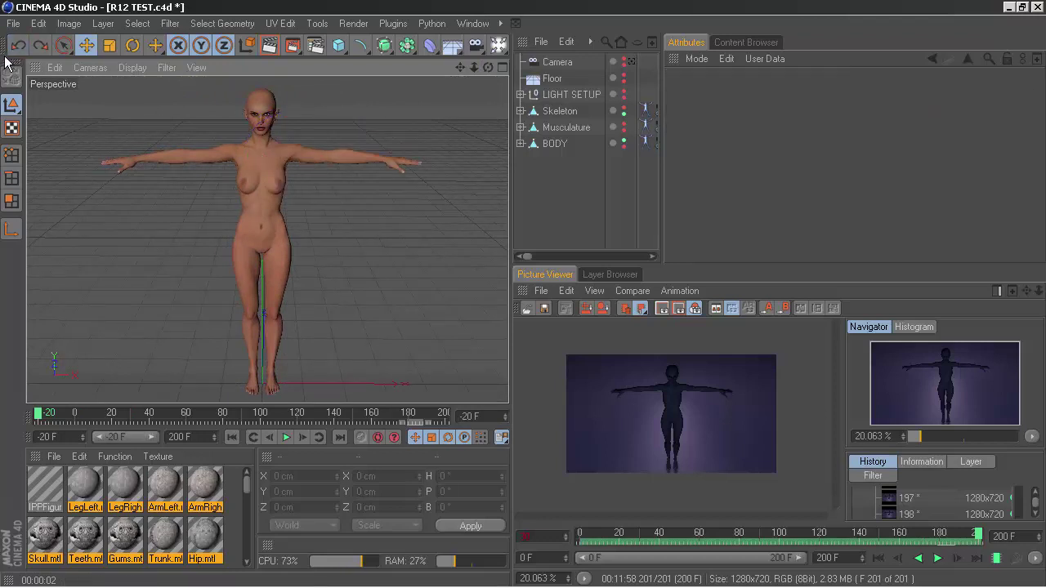
Try tilting the chest and head, then undo the tilt.
left_click(268, 144)
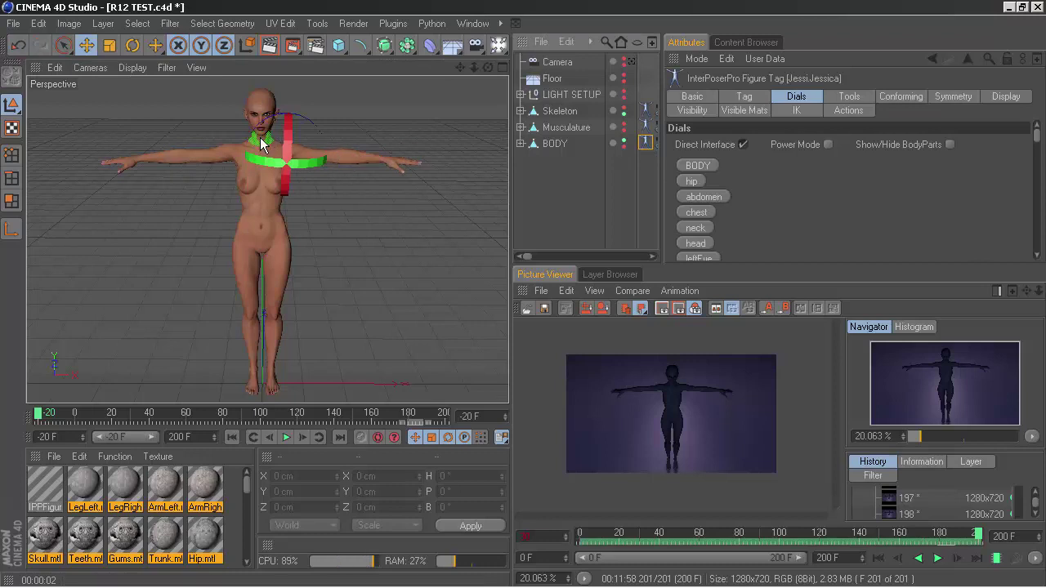
mouse_move(261, 144)
left_mouse_down()
mouse_move(287, 119)
mouse_move(295, 142)
left_mouse_up()
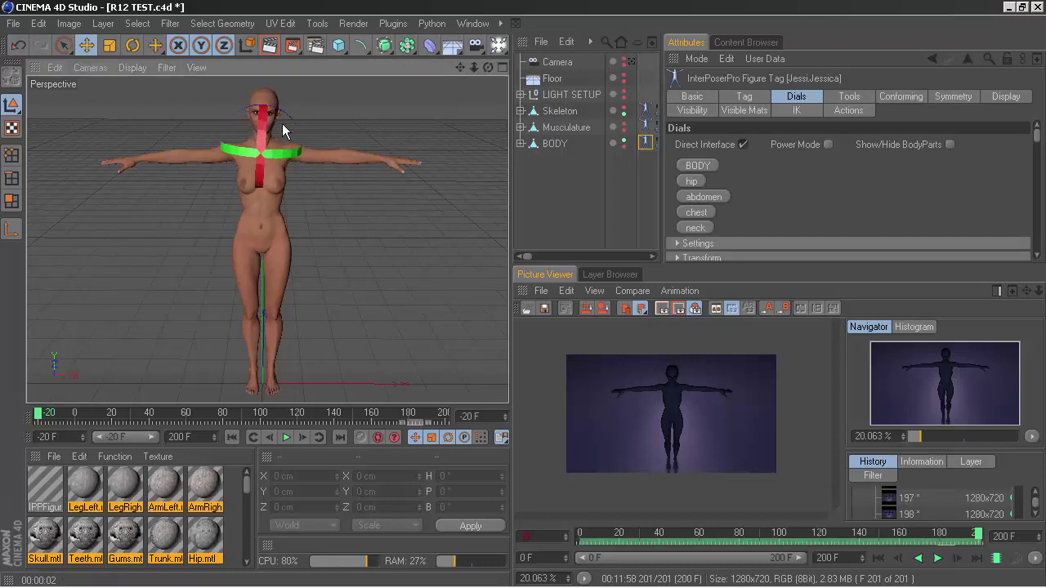
left_click(19, 47)
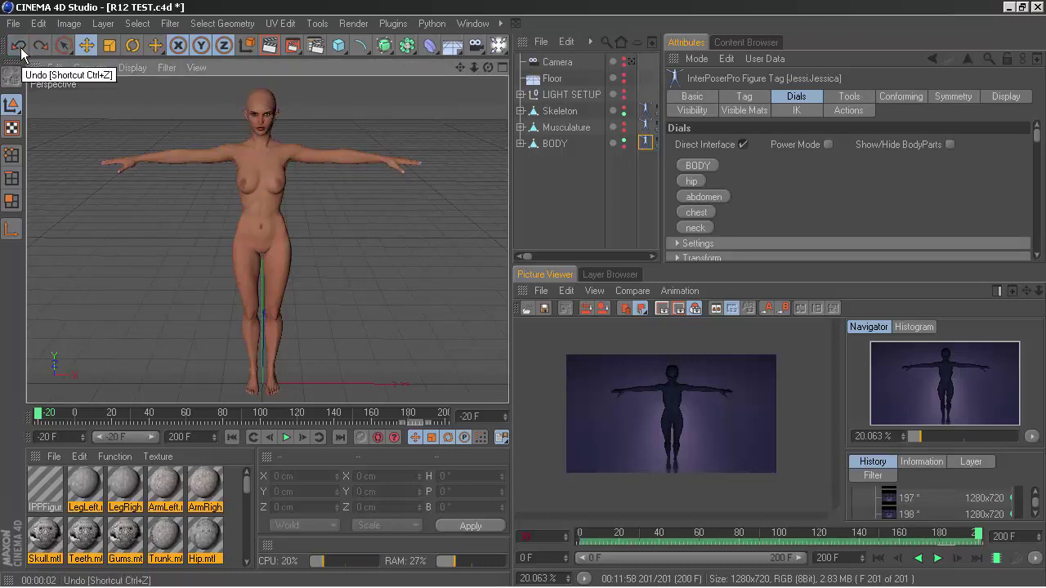
Rotate the hip to swing the leg outward, then swing the thigh back.
left_click(266, 241)
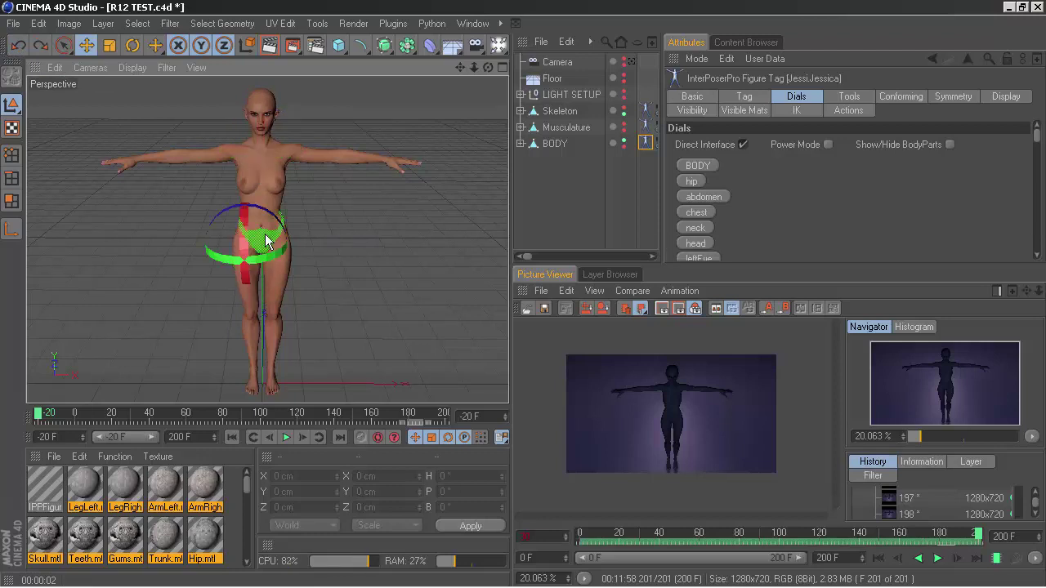
left_click(24, 46)
left_click(249, 278)
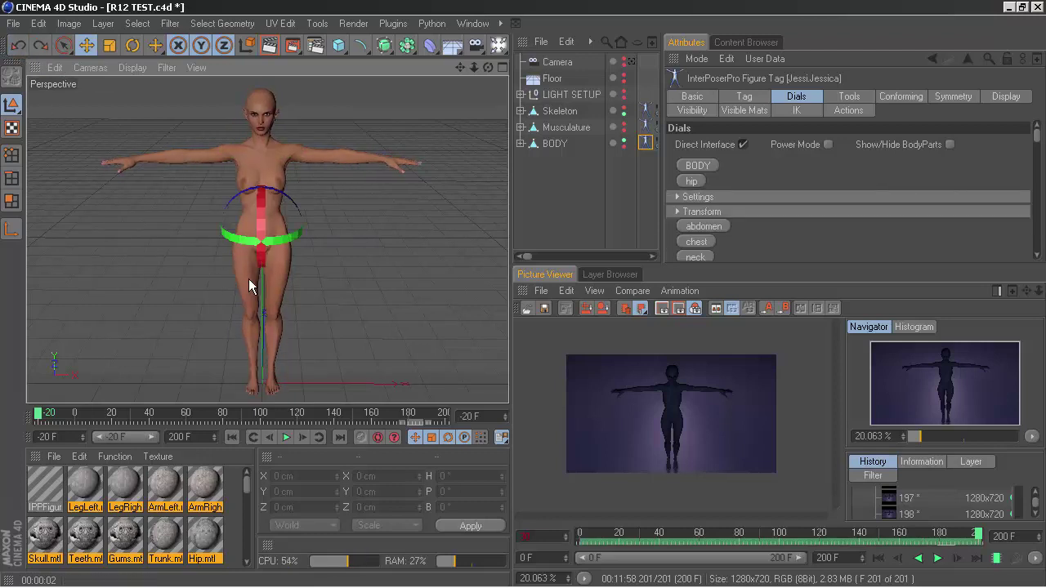
left_click(239, 237)
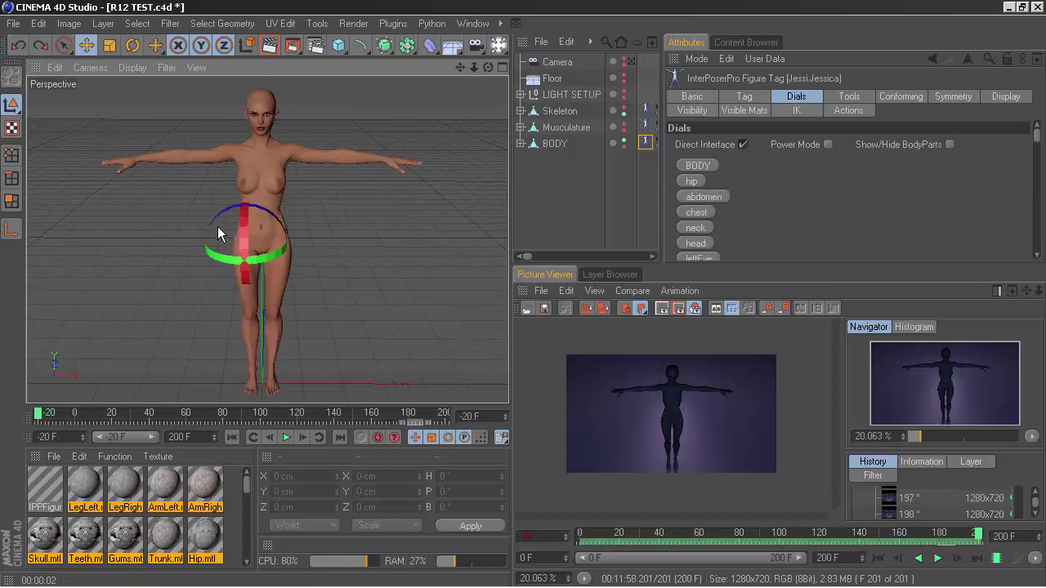
mouse_move(218, 226)
left_mouse_down()
mouse_move(180, 260)
mouse_move(188, 235)
left_mouse_up()
left_click(230, 313)
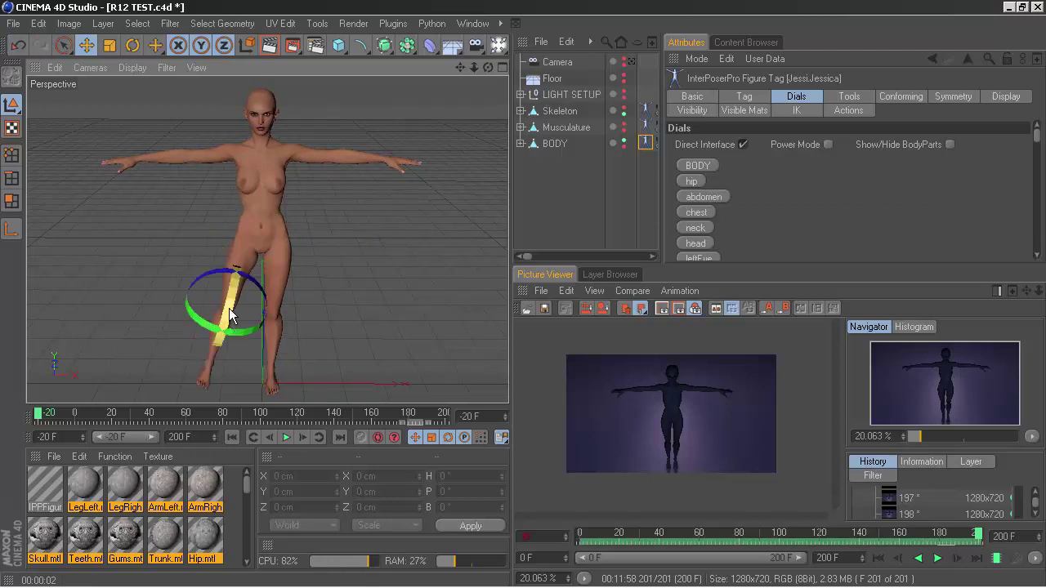
left_click_drag(224, 337, 228, 312)
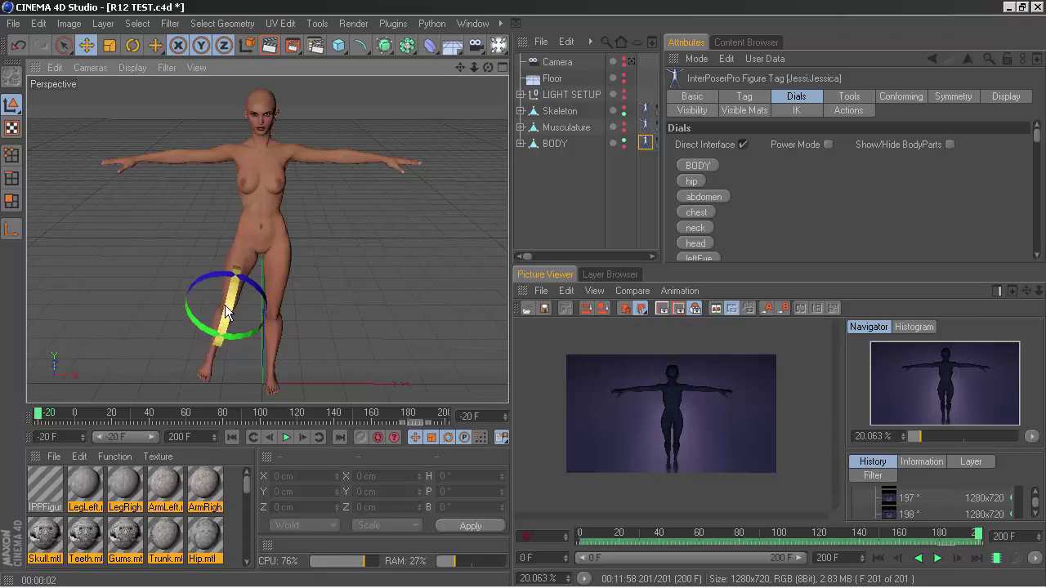
Undo the leg rotation back through the history, then redo one step.
left_click(17, 49)
left_click(17, 49)
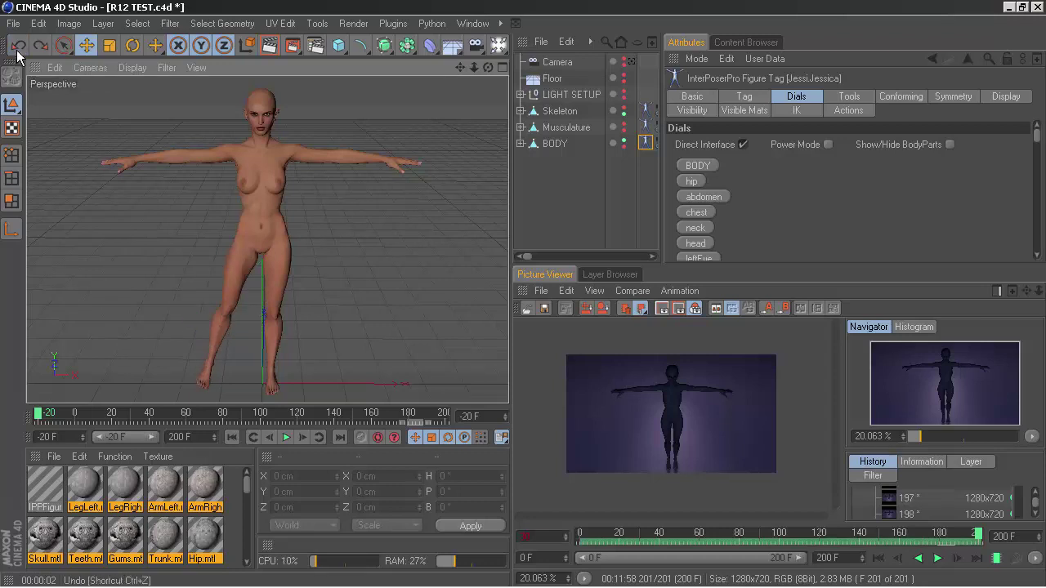
left_click(17, 48)
left_click(17, 47)
left_click(17, 48)
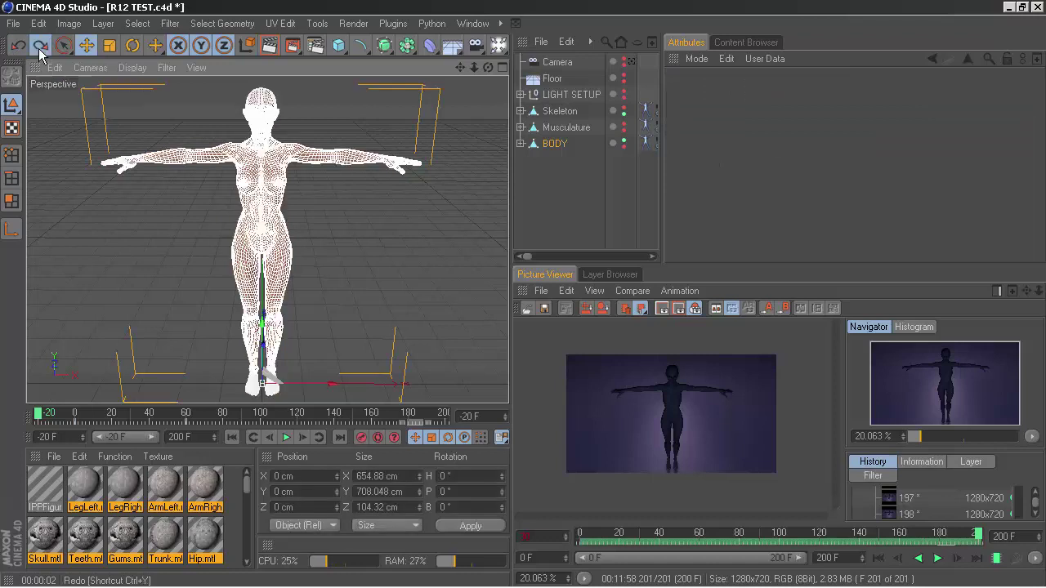
left_click(38, 48)
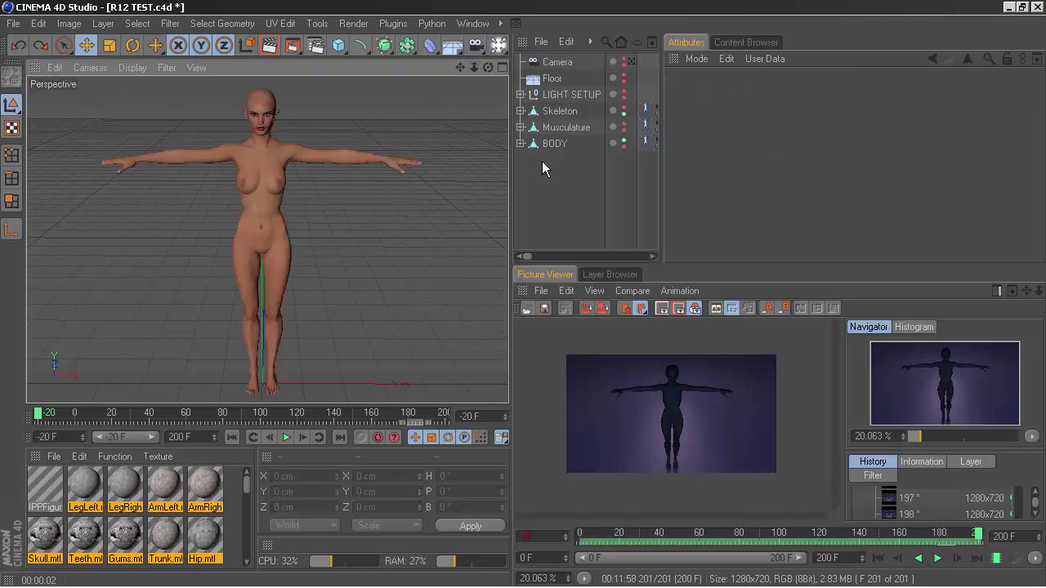
Hide BODY, show the Musculature figure, and load its InterPoser Pro Figure Tag dials.
left_click(622, 141)
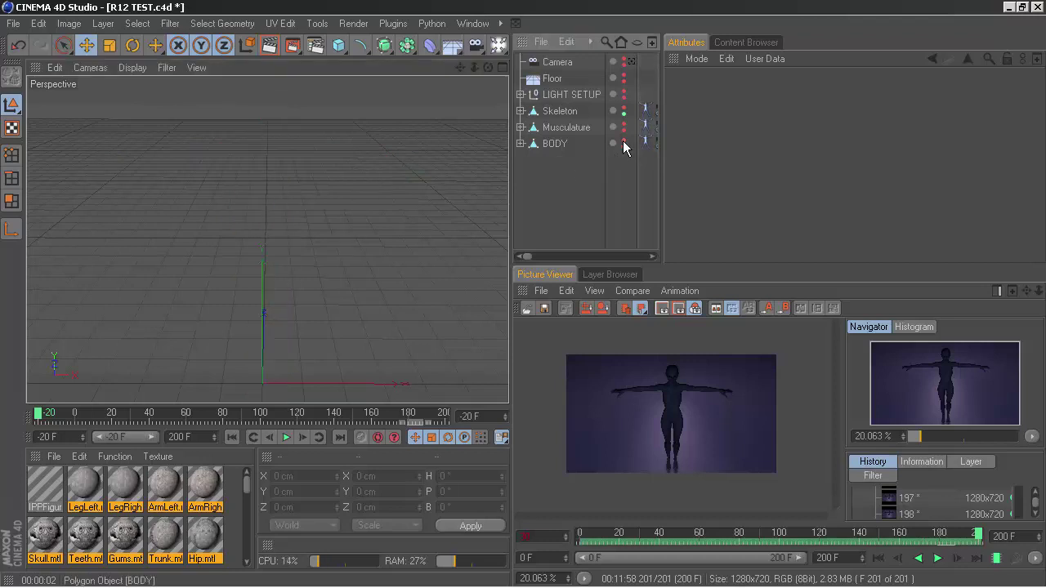
left_click(625, 125)
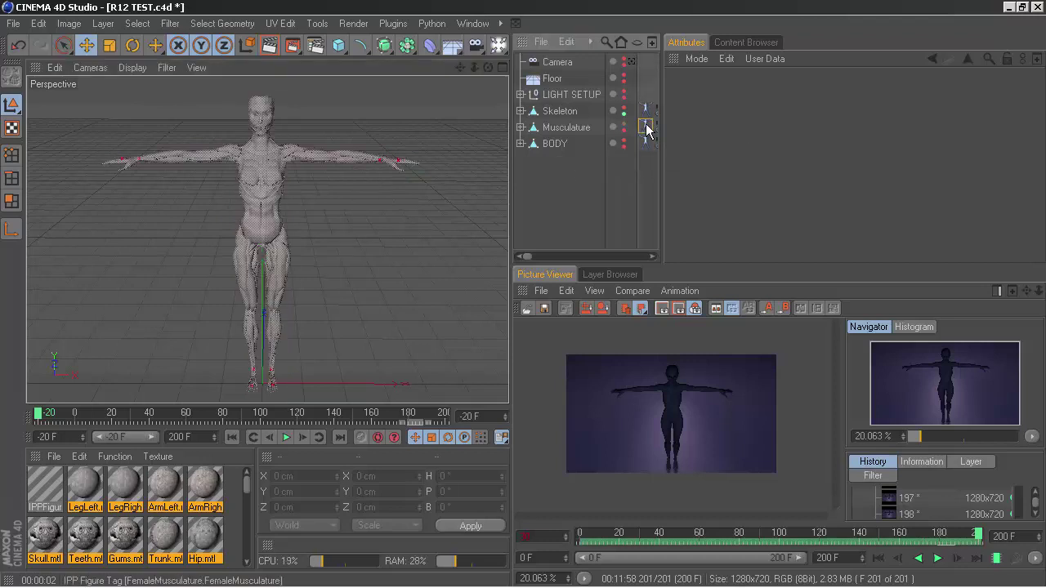
left_click(645, 127)
left_click(566, 127)
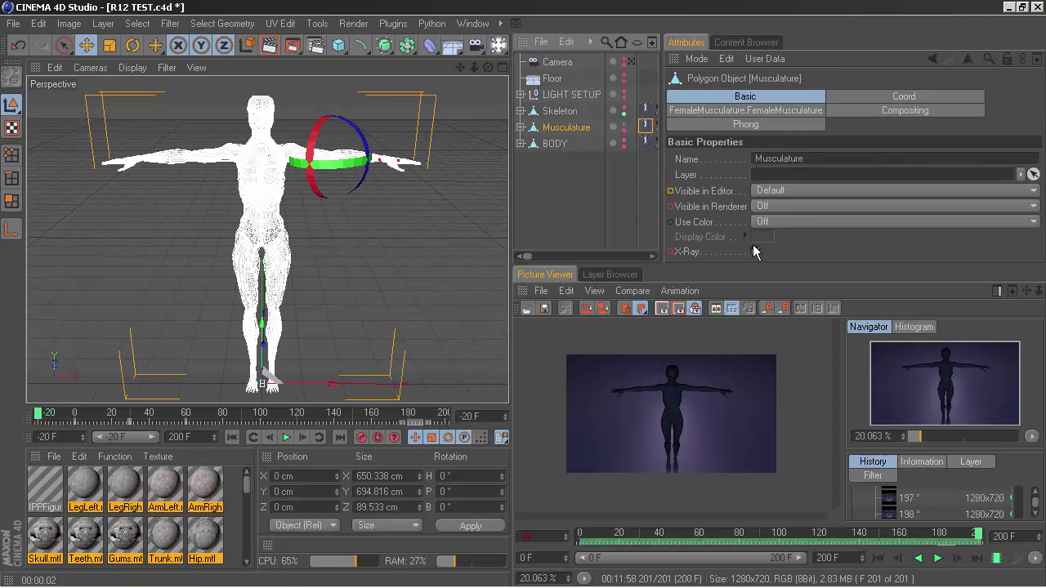
left_click(614, 155)
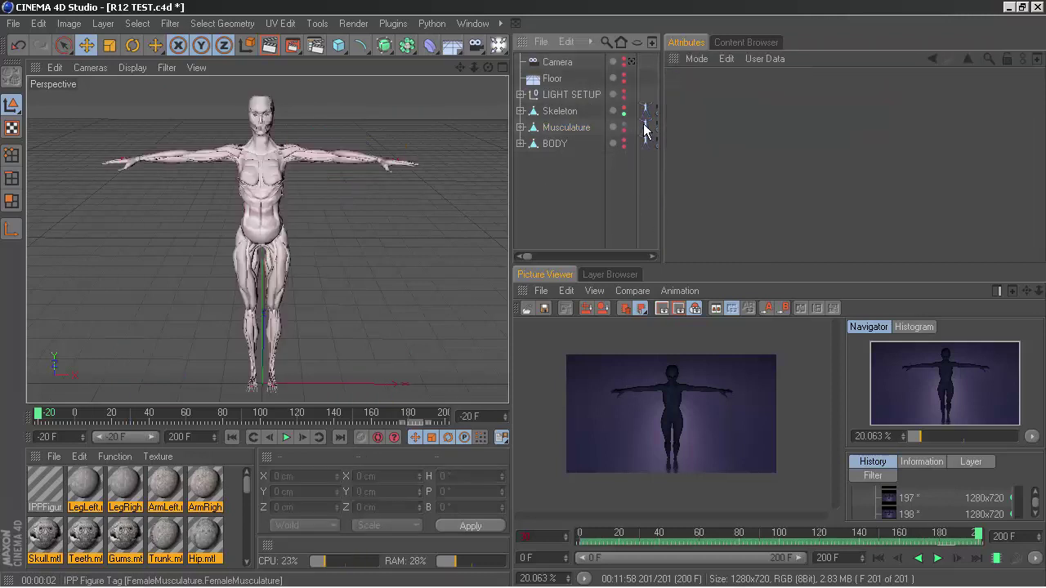
left_click(644, 127)
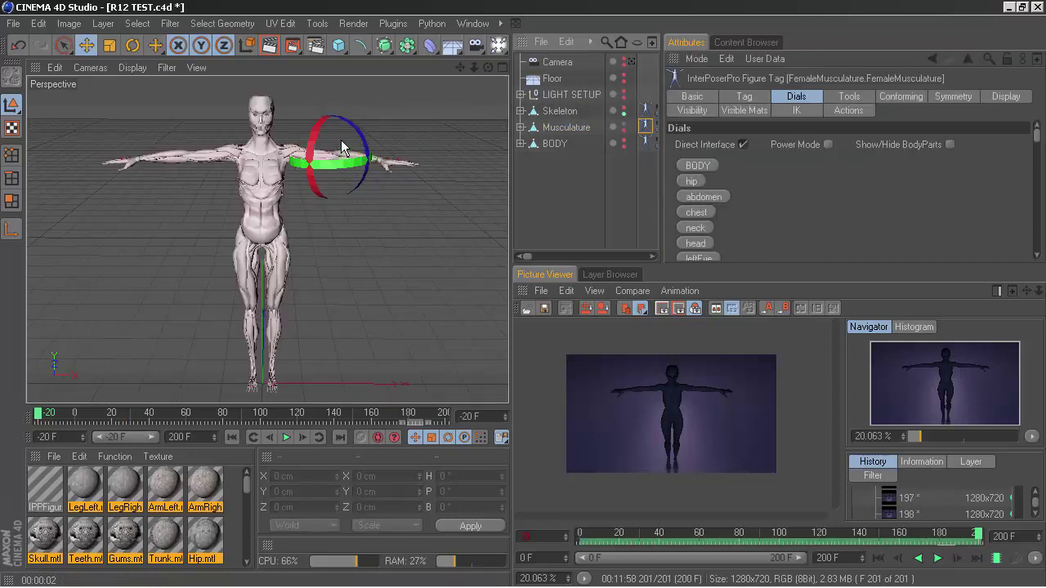
left_click_drag(342, 141, 266, 140)
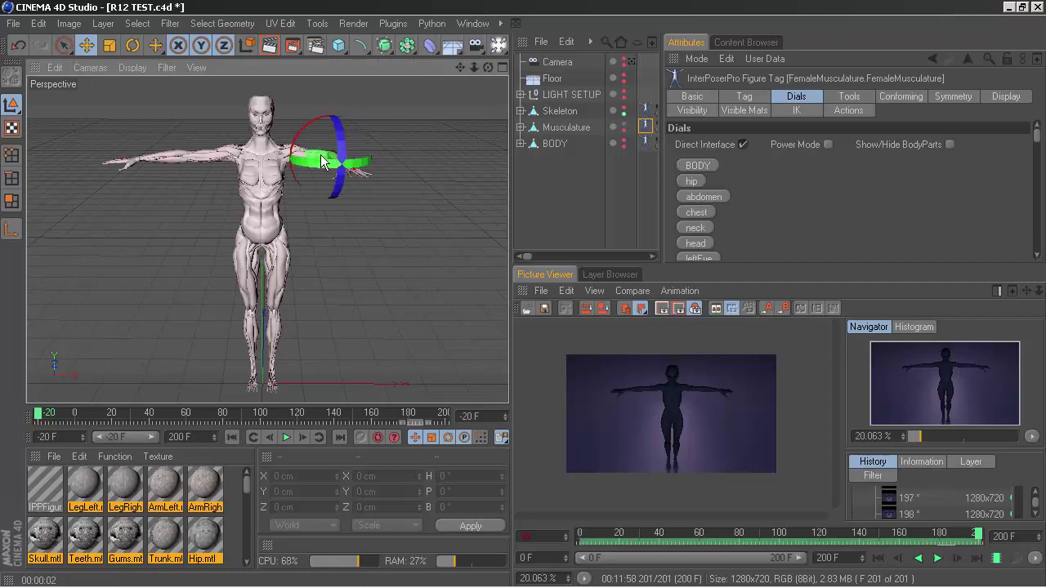
Rotate the Musculature forearm upward and swing it toward the camera at the elbow.
scroll(323, 161, "up", 4)
scroll(359, 196, "down", 2)
scroll(394, 228, "down", 1)
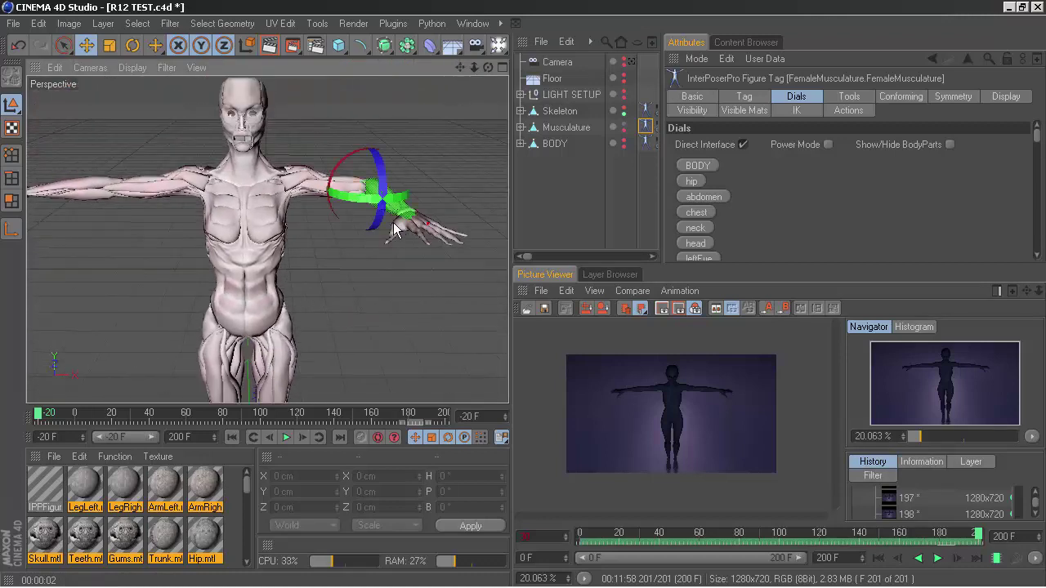
mouse_move(393, 228)
left_mouse_down()
mouse_move(407, 199)
mouse_move(349, 196)
left_mouse_up()
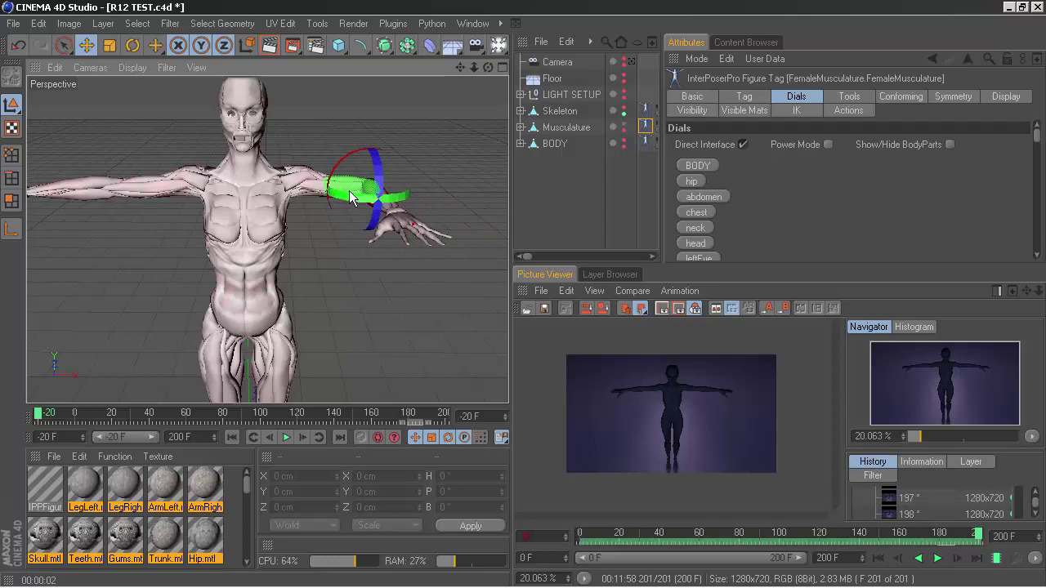
scroll(356, 187, "up", 5)
left_click_drag(438, 94, 458, 164, "alt")
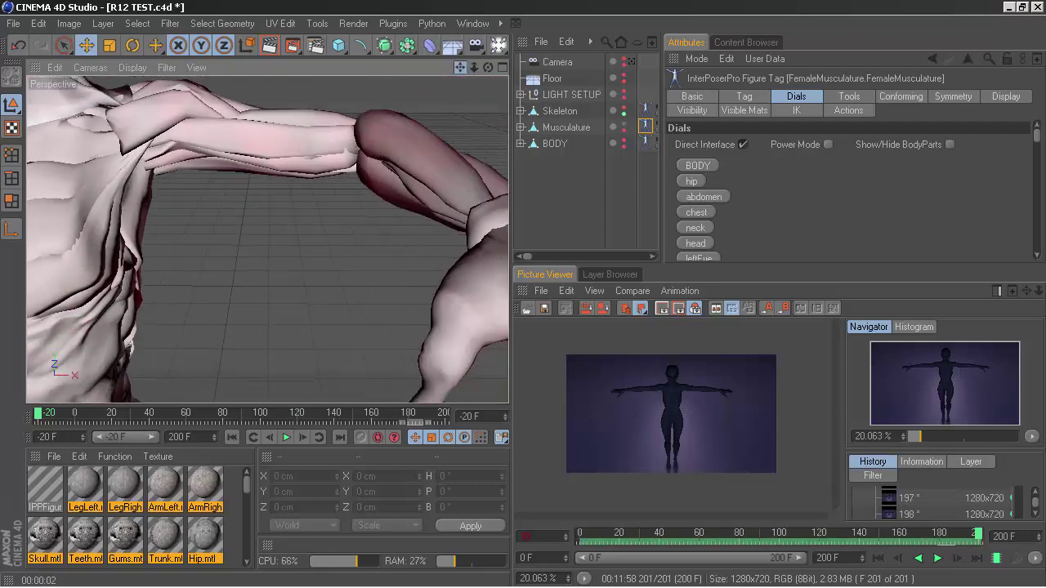
mouse_move(360, 151)
left_mouse_down()
mouse_move(348, 143)
mouse_move(463, 135)
mouse_move(365, 145)
mouse_move(387, 109)
mouse_move(386, 122)
left_mouse_up()
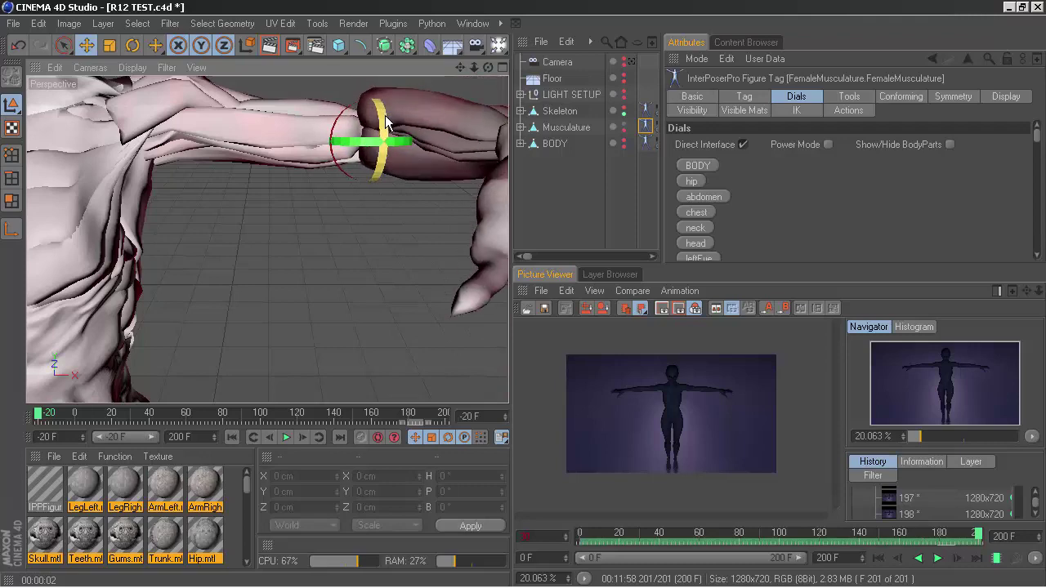
Turn the hand fingers-down, lower the thumb, flatten the palm, then return to a frontal view.
mouse_move(476, 72)
left_mouse_down()
mouse_move(457, 90)
mouse_move(467, 79)
left_mouse_up()
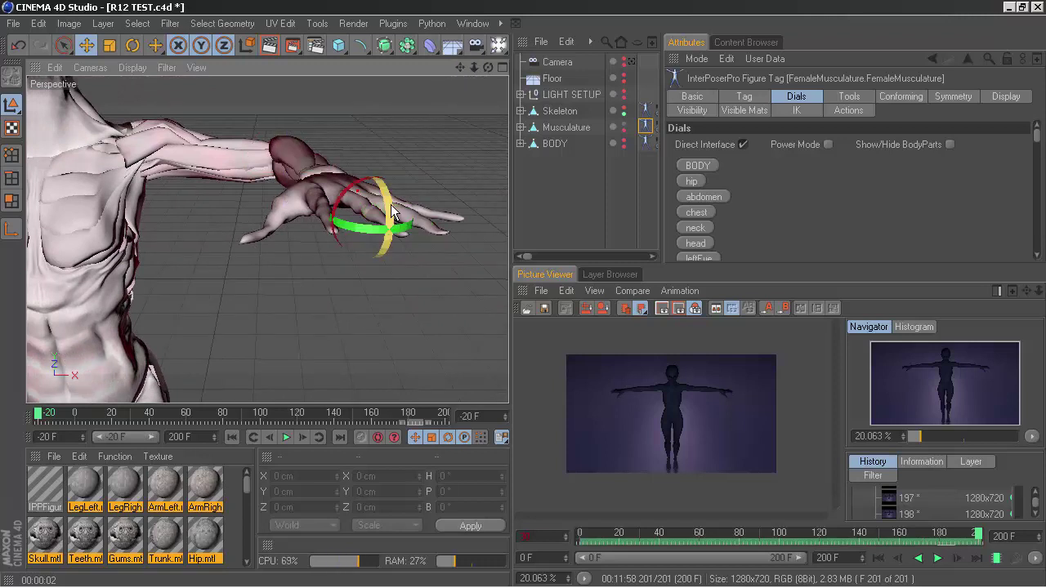
mouse_move(389, 205)
left_mouse_down()
mouse_move(371, 288)
mouse_move(390, 219)
left_mouse_up()
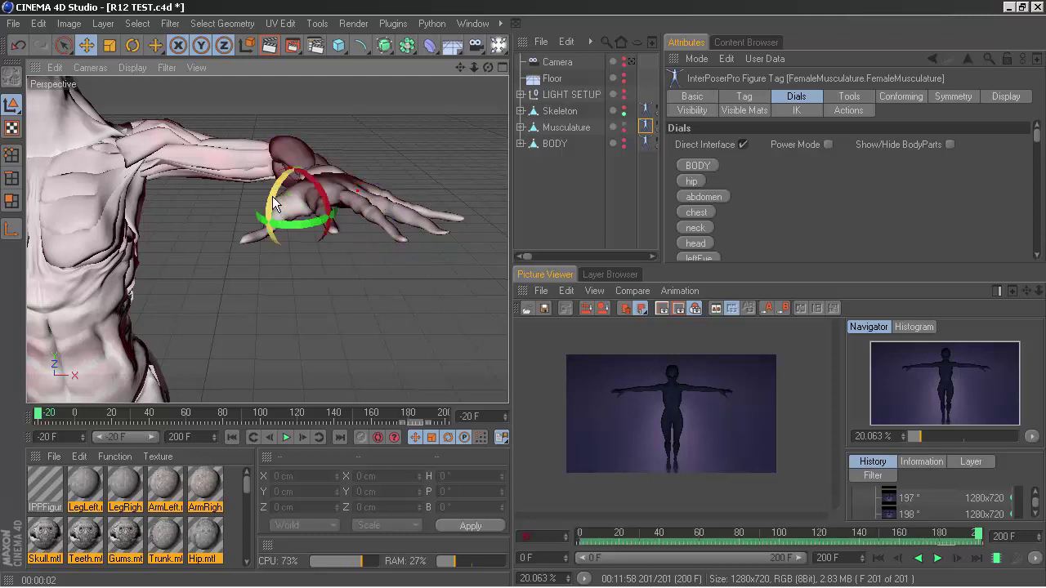
left_click_drag(272, 196, 289, 242)
left_click_drag(357, 266, 275, 256)
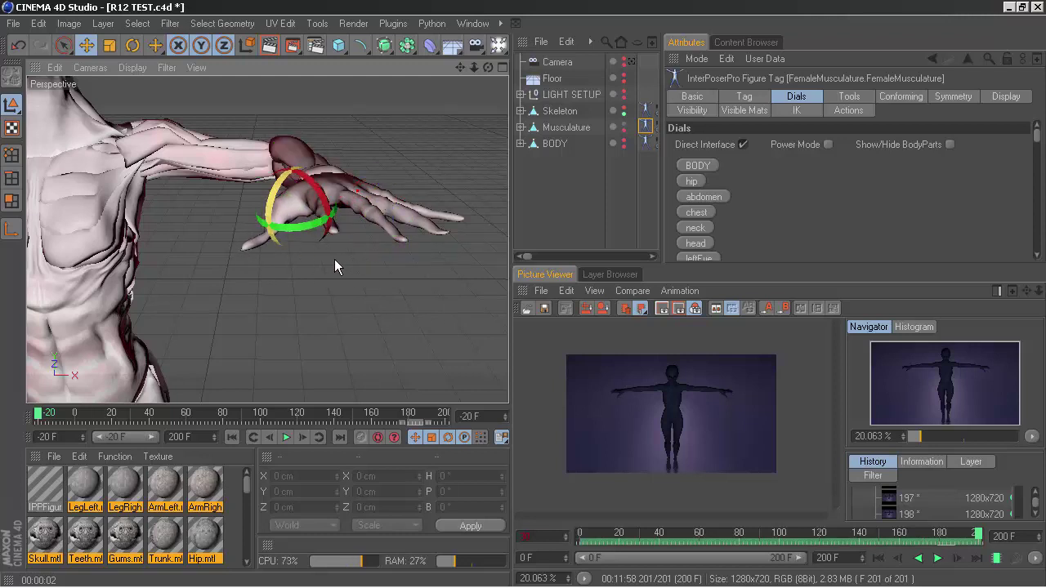
left_click_drag(242, 209, 255, 172)
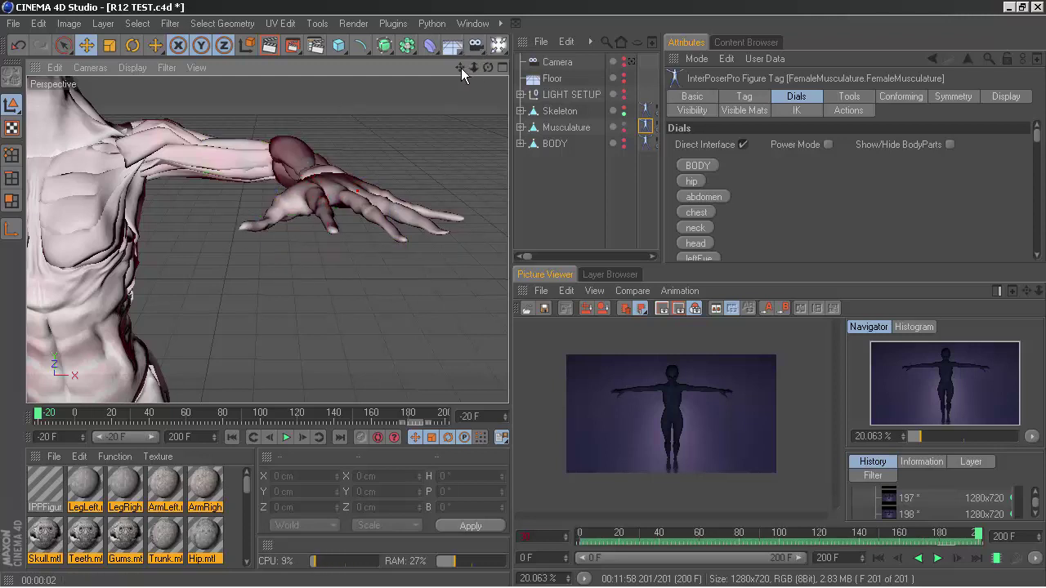
left_click_drag(472, 70, 460, 67)
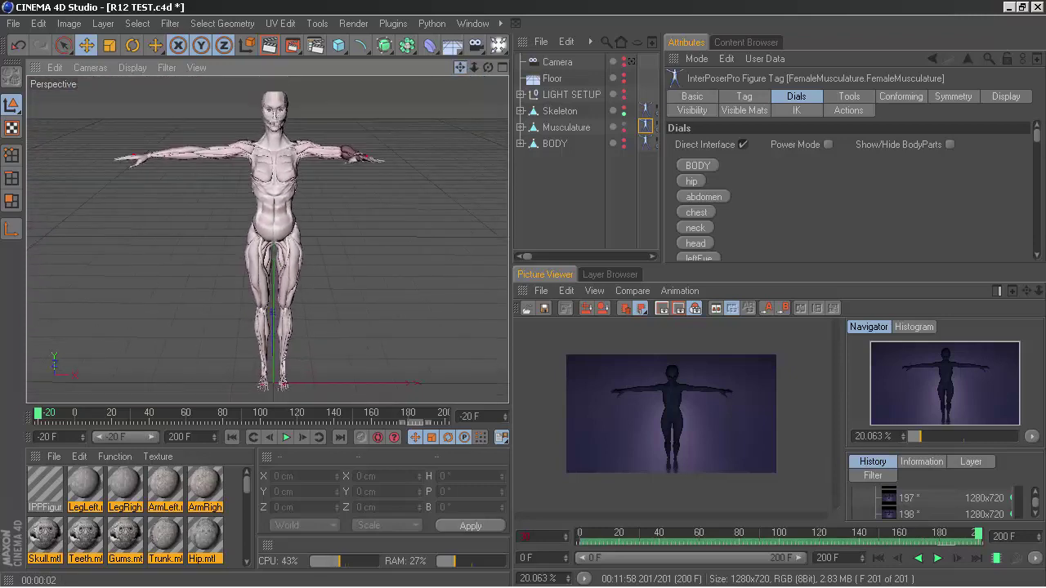
Bring back the body, then hide BODY and show Musculature viewed from an elevated angle.
left_click(18, 54)
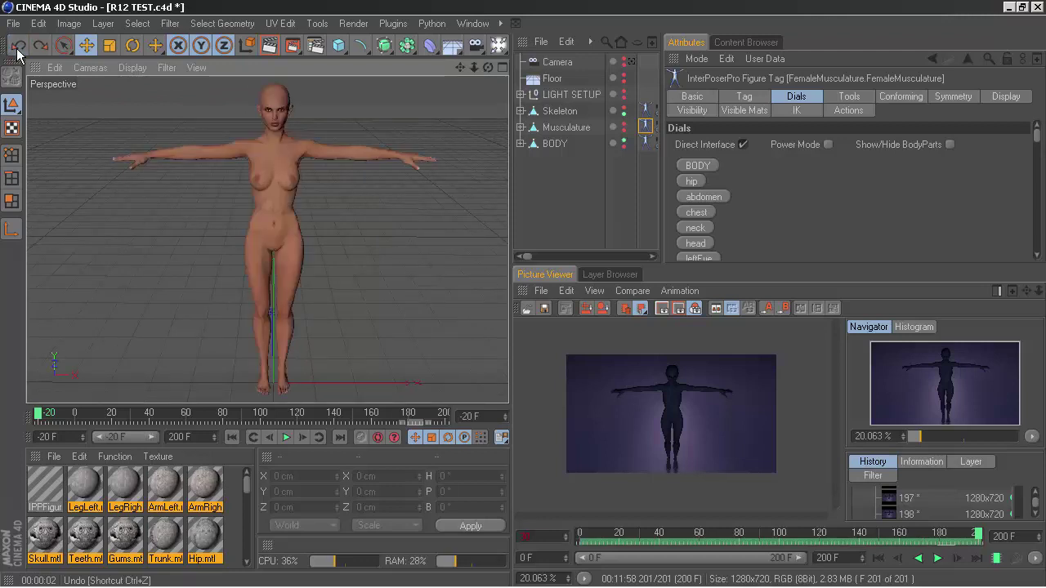
left_click(624, 143)
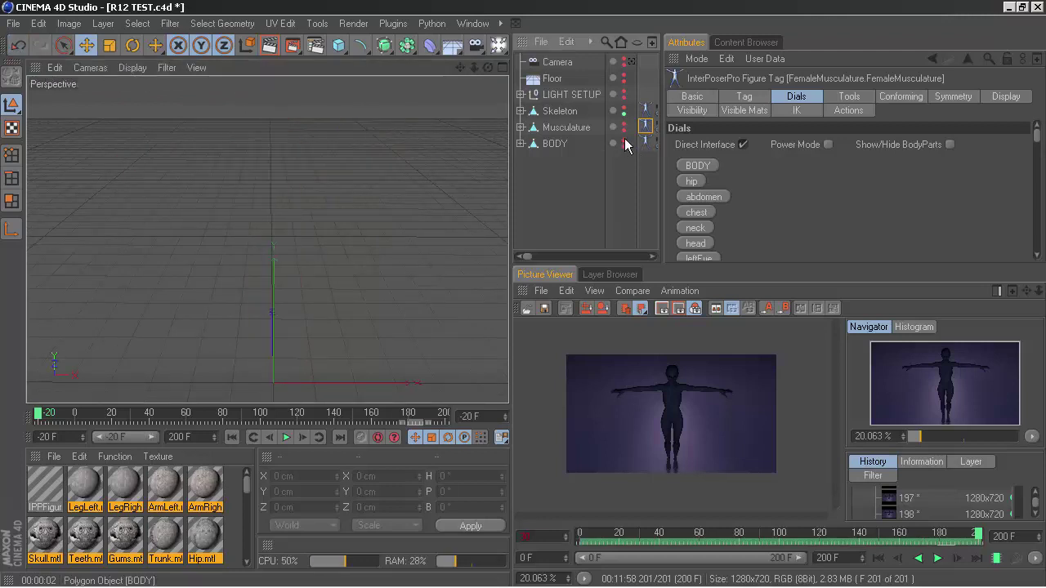
left_click(625, 124)
left_click(602, 127)
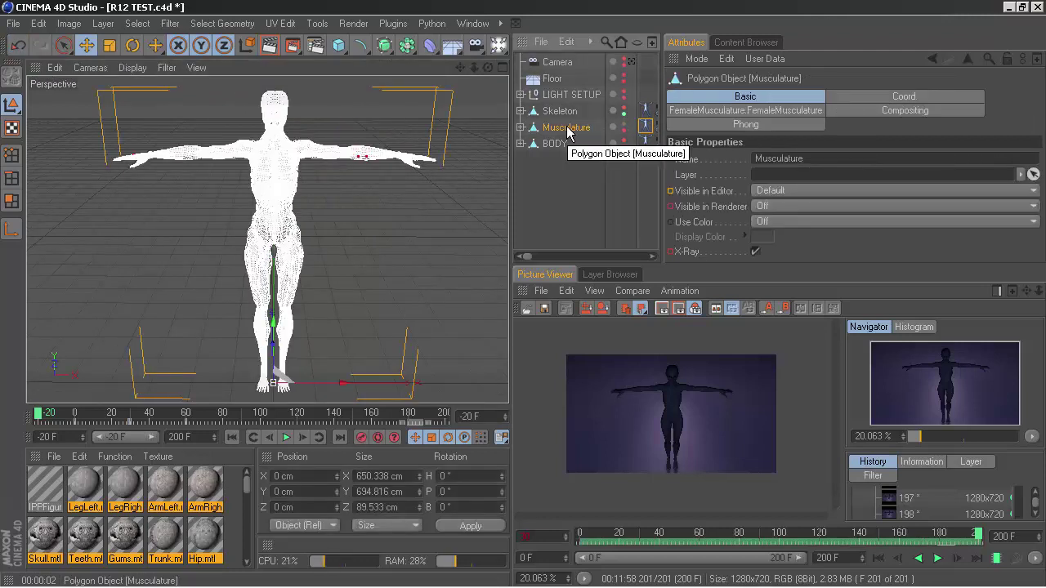
mouse_move(489, 67)
left_mouse_down()
mouse_move(441, 90)
mouse_move(489, 68)
left_mouse_up()
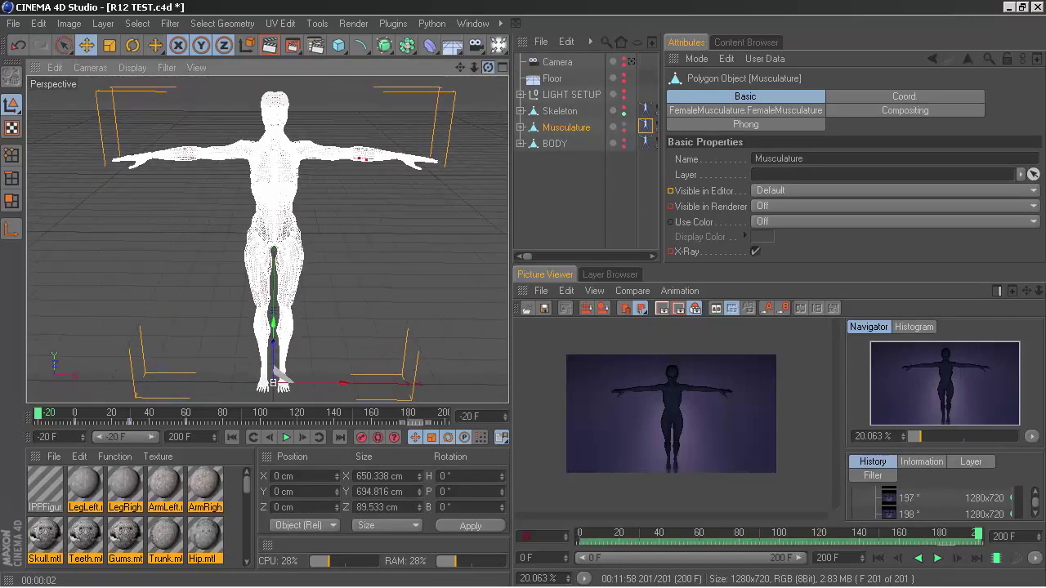
left_click(542, 163)
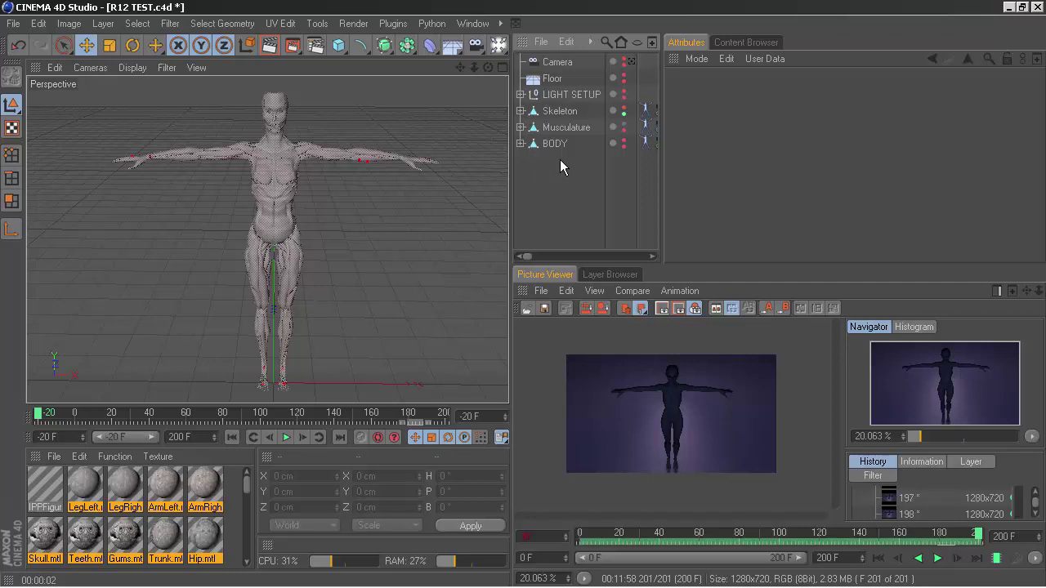
Hide Musculature, show the Skeleton, and load its InterPoser Pro posing dials.
left_click(623, 124)
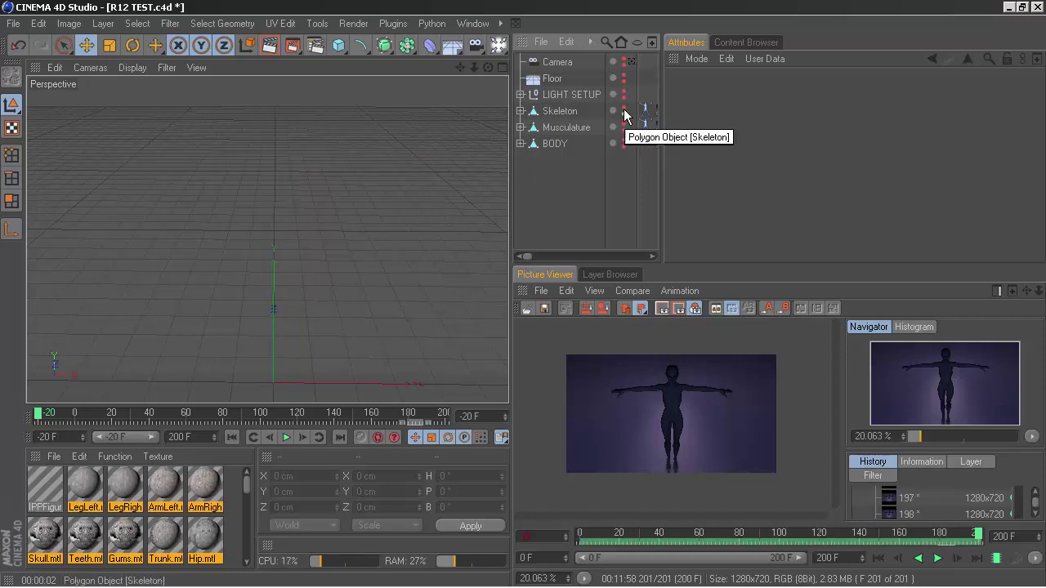
left_click(624, 108)
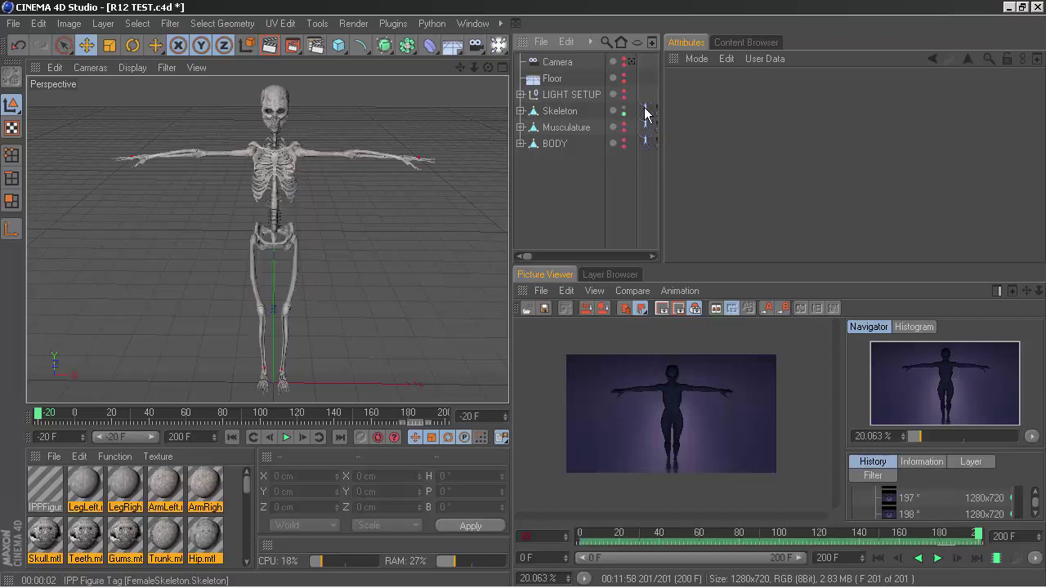
left_click(645, 108)
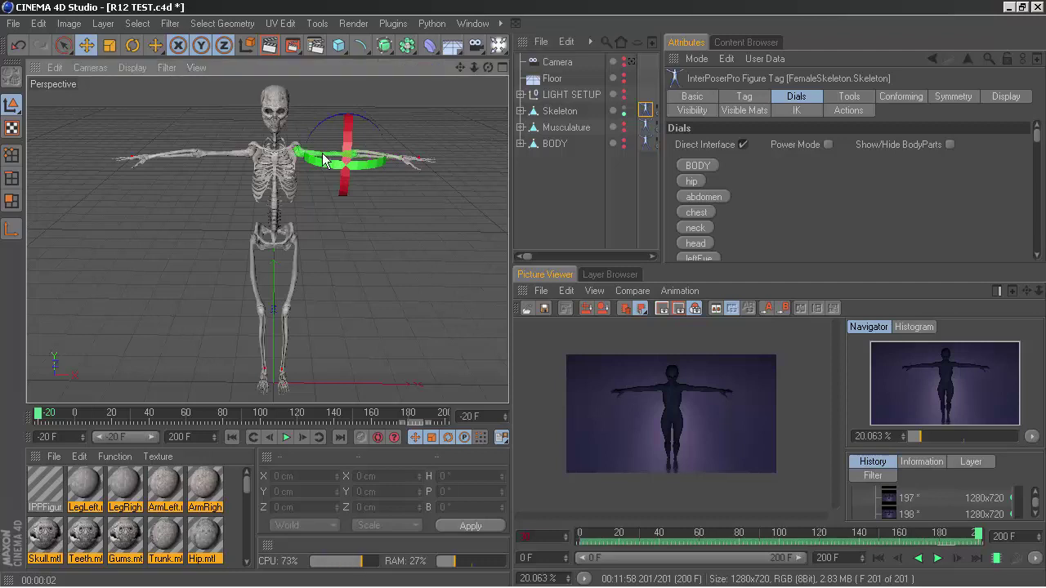
Raise the skeleton's left arm at the shoulder and tilt its upper torso at the abdomen.
mouse_move(325, 159)
left_mouse_down()
mouse_move(369, 132)
mouse_move(336, 135)
left_mouse_up()
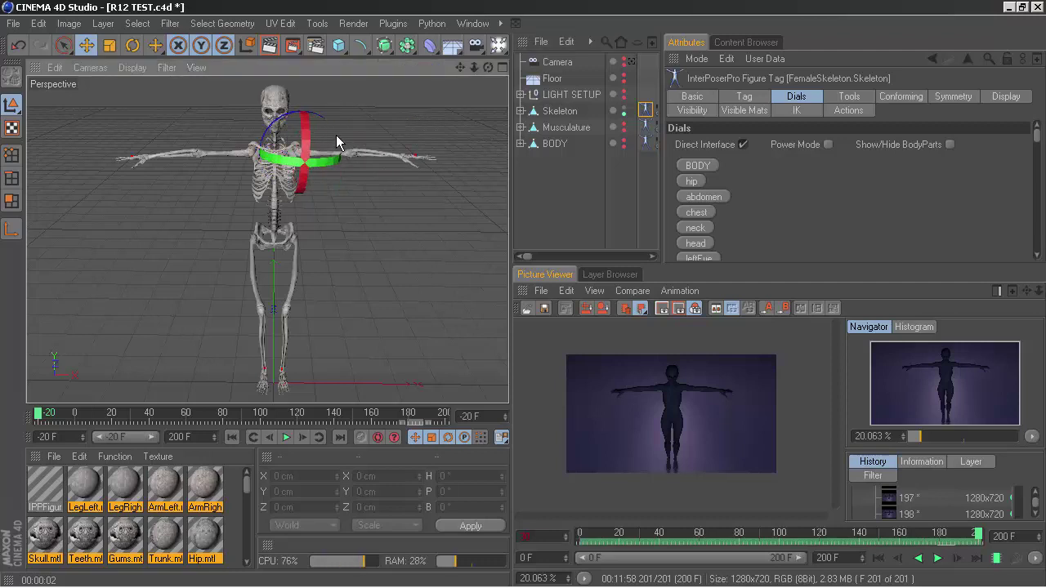
left_click(275, 229)
mouse_move(295, 222)
left_mouse_down()
mouse_move(269, 214)
mouse_move(255, 188)
left_mouse_up()
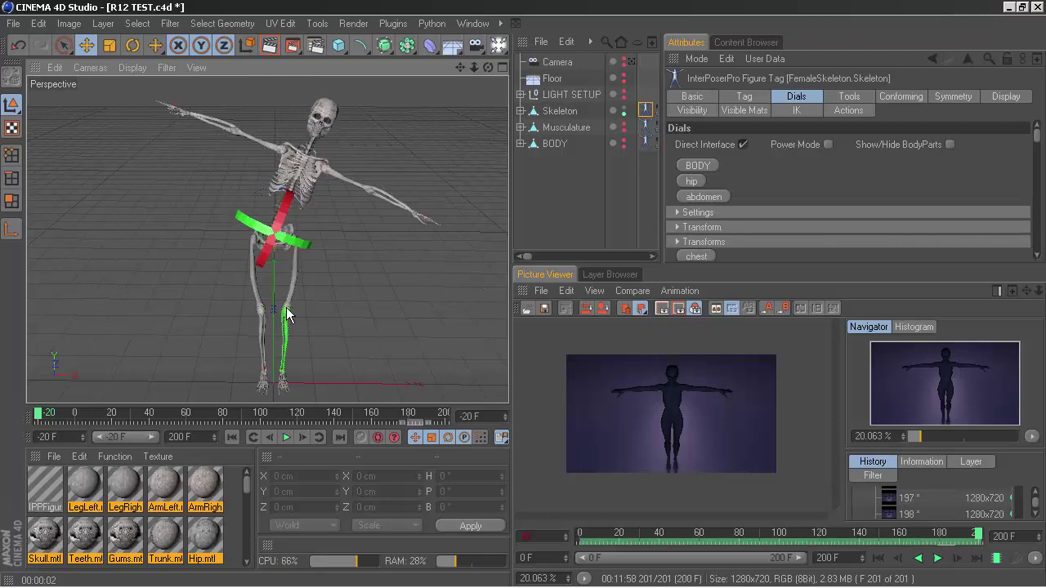
Swing the thigh outward, bend the lower leg out at the knee, and rotate the forearm.
left_click(258, 304)
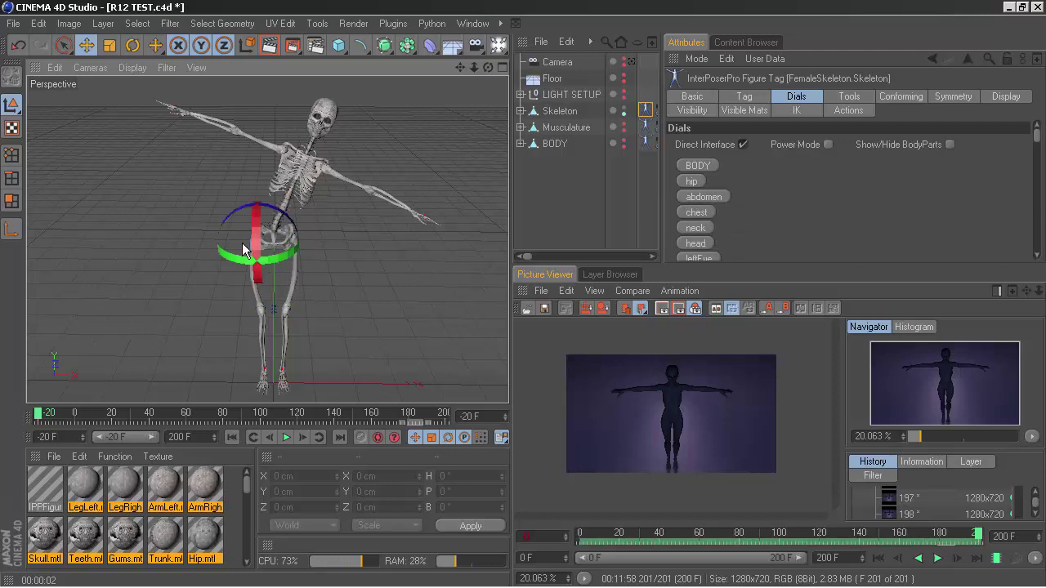
mouse_move(245, 245)
left_mouse_down()
mouse_move(164, 240)
mouse_move(187, 240)
left_mouse_up()
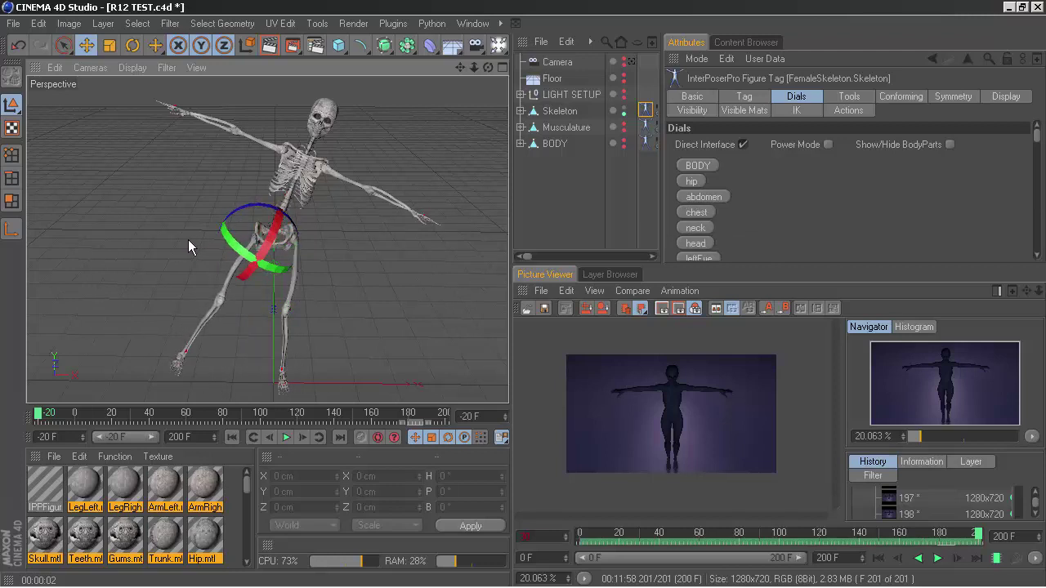
left_click(218, 319)
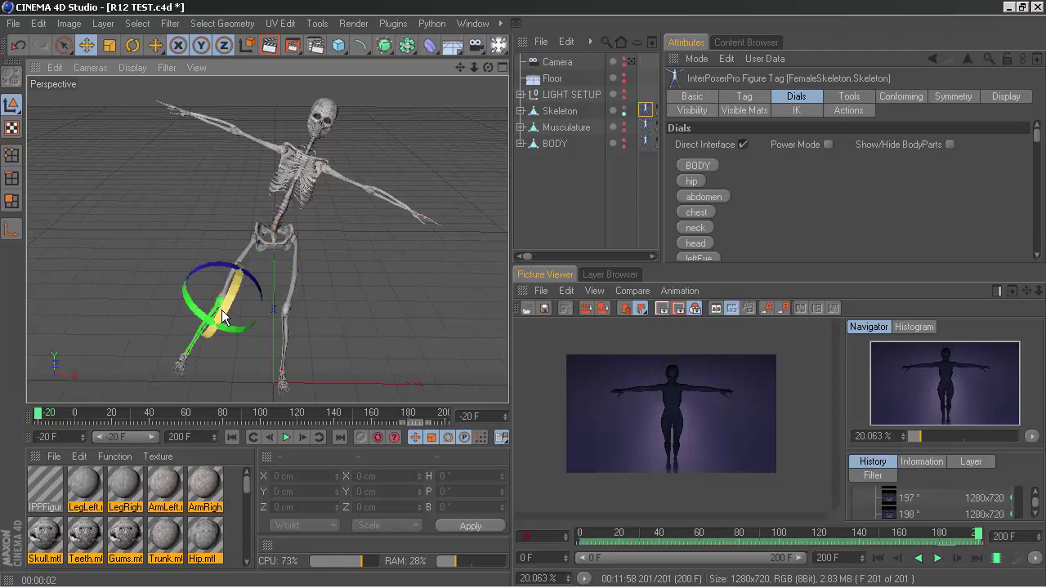
left_click_drag(219, 317, 130, 372)
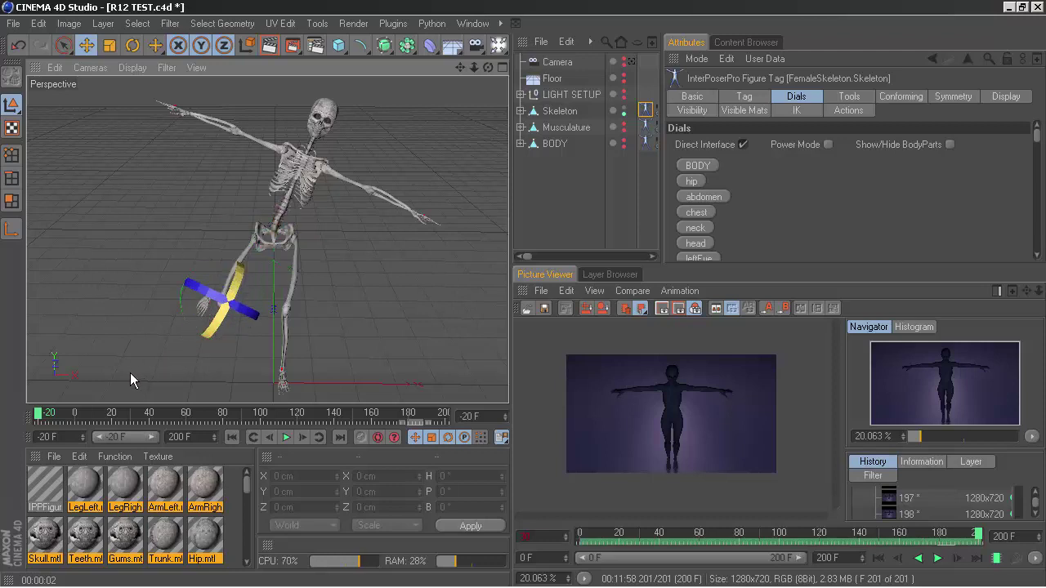
left_click(385, 205)
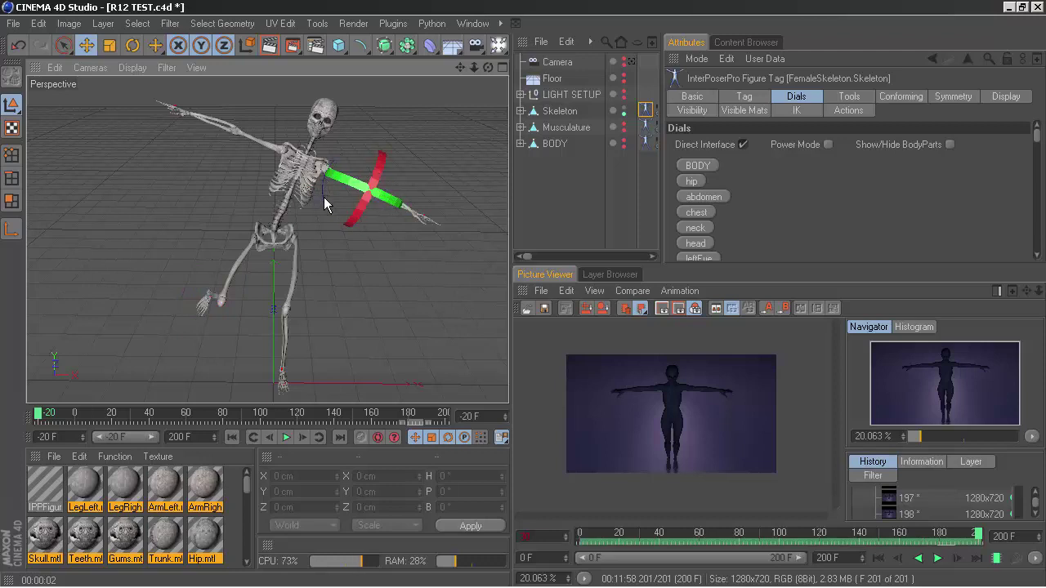
left_click_drag(324, 197, 329, 207)
Undo the posing back to T-pose, hide BODY and show the Skeleton layer.
left_click(10, 49)
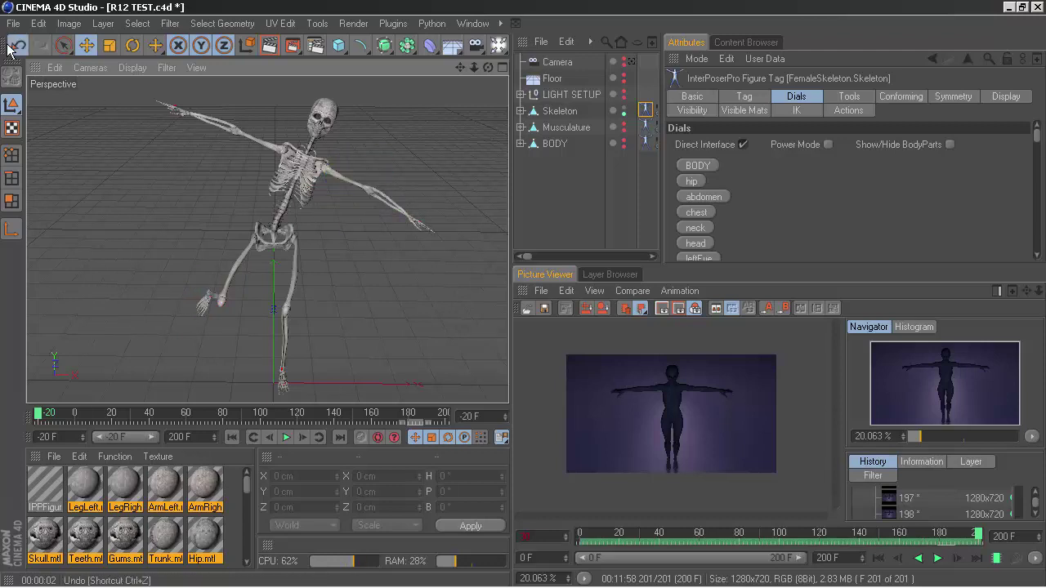
left_click(10, 49)
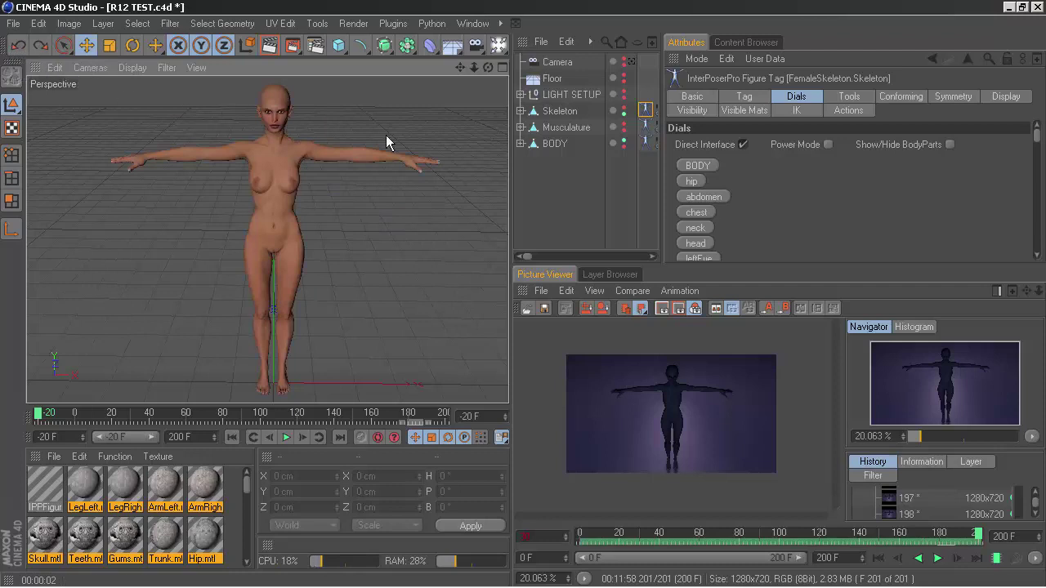
left_click(624, 140)
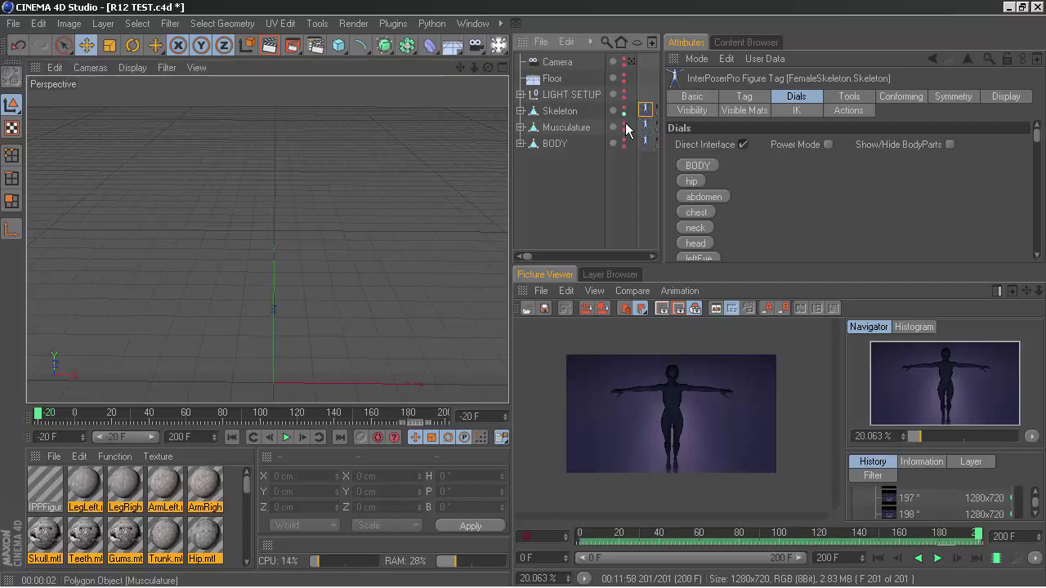
left_click(623, 108)
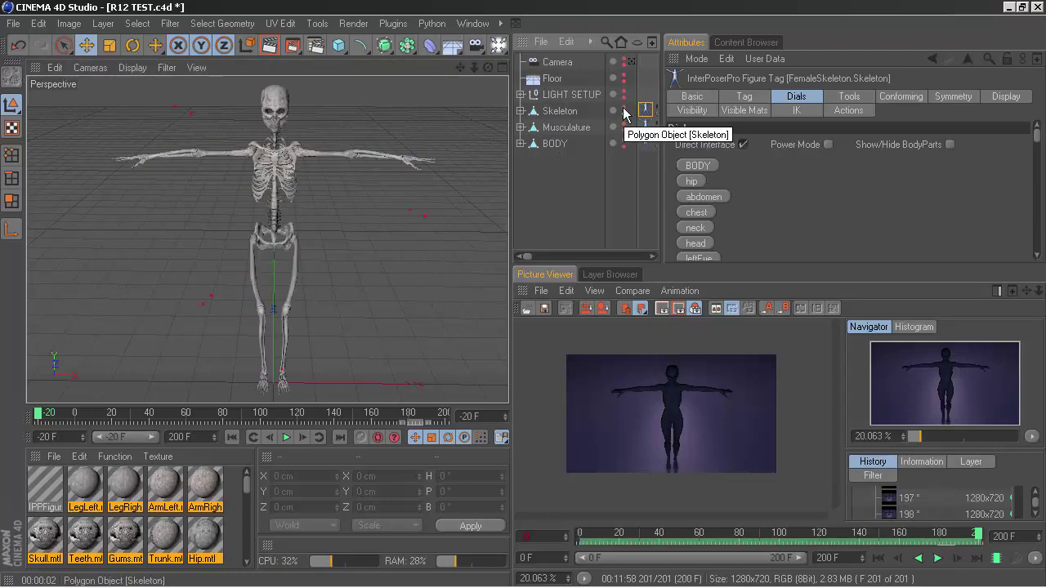
Orbit to view the skeleton at an angle and undock the Picture Viewer into its own window.
left_click_drag(488, 67, 457, 69)
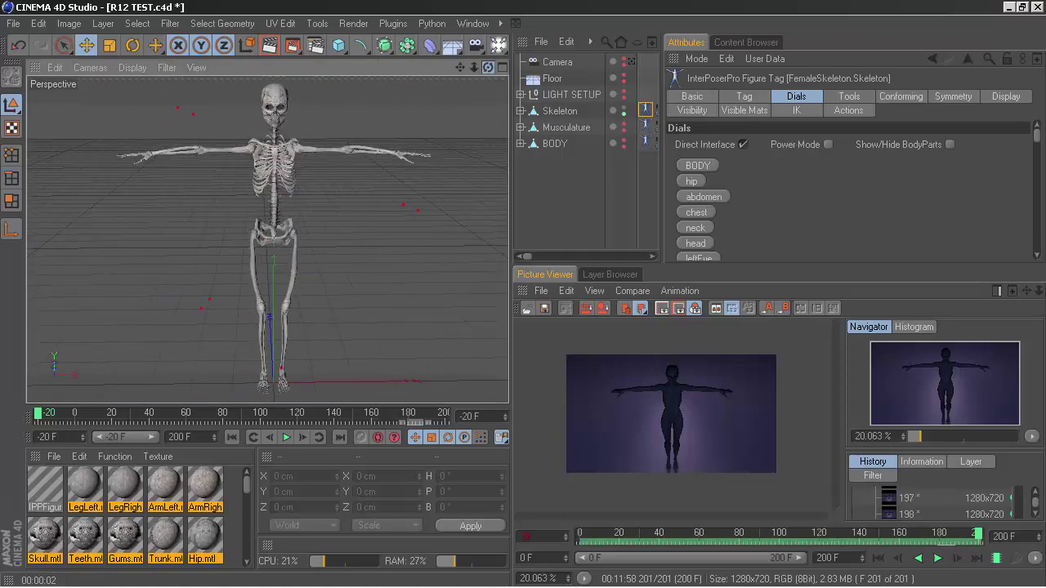
left_click(560, 111)
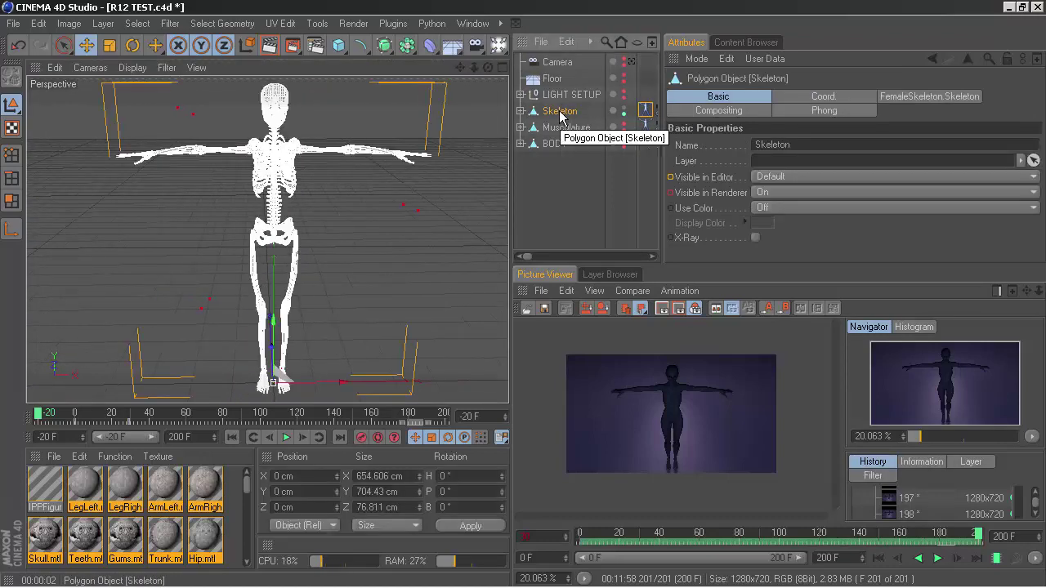
left_click(535, 193)
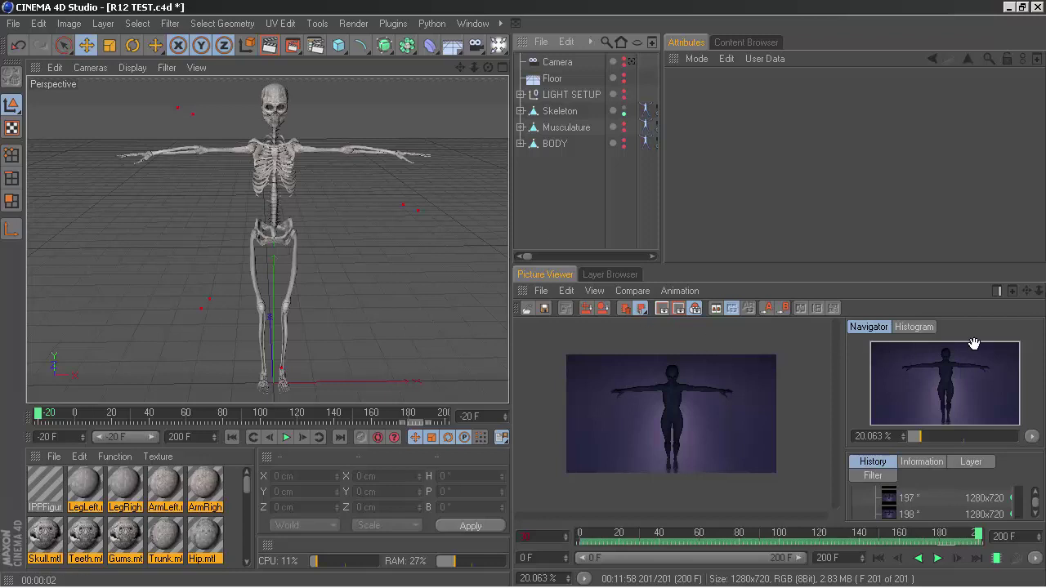
left_click(1012, 292)
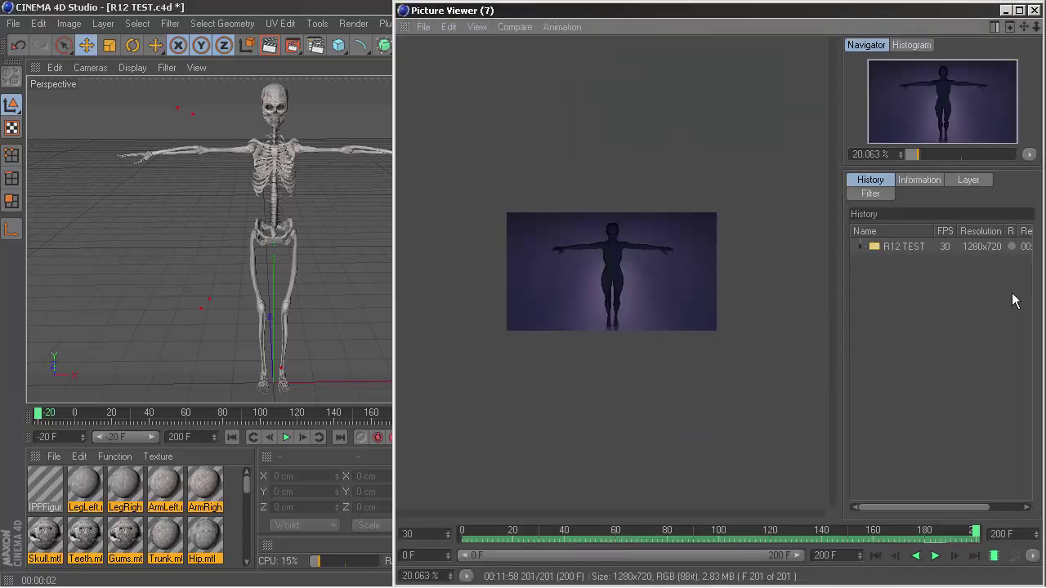
Maximize the Picture Viewer, jump to the first frame, and zoom into the R12 TEST render.
left_click(1018, 11)
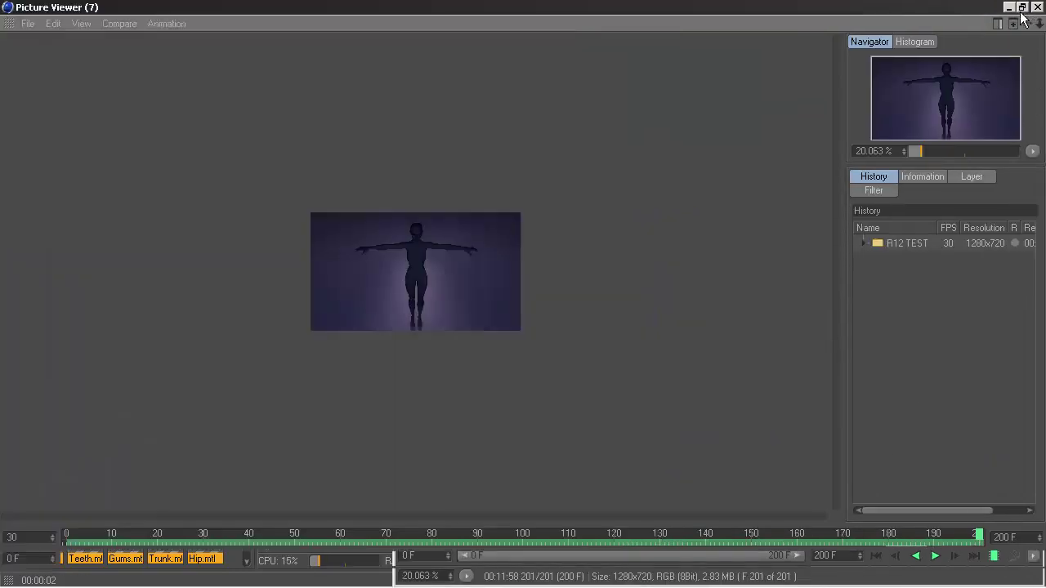
left_click(877, 559)
scroll(424, 288, "up", 2)
scroll(424, 287, "up", 3)
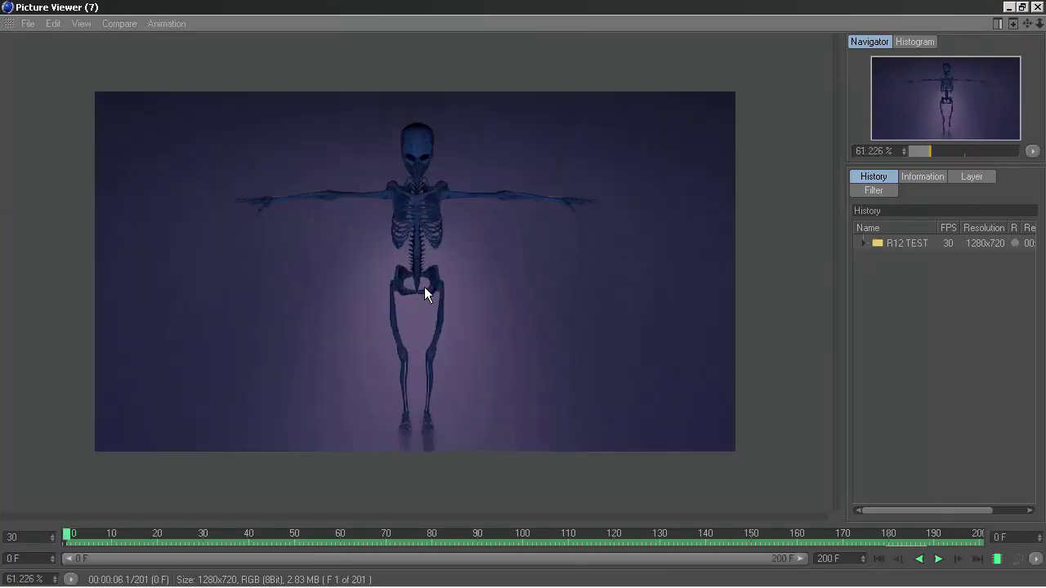
scroll(424, 287, "up", 2)
scroll(424, 286, "up", 2)
scroll(424, 286, "down", 1)
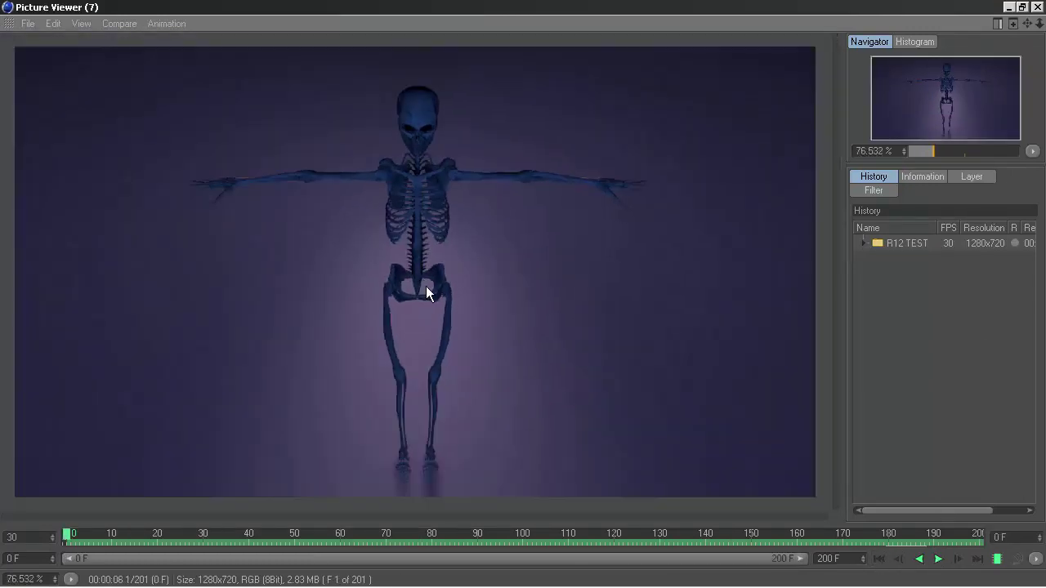
Play the animation forward, backward, and forward again, stop it, then close the viewer.
left_click(940, 562)
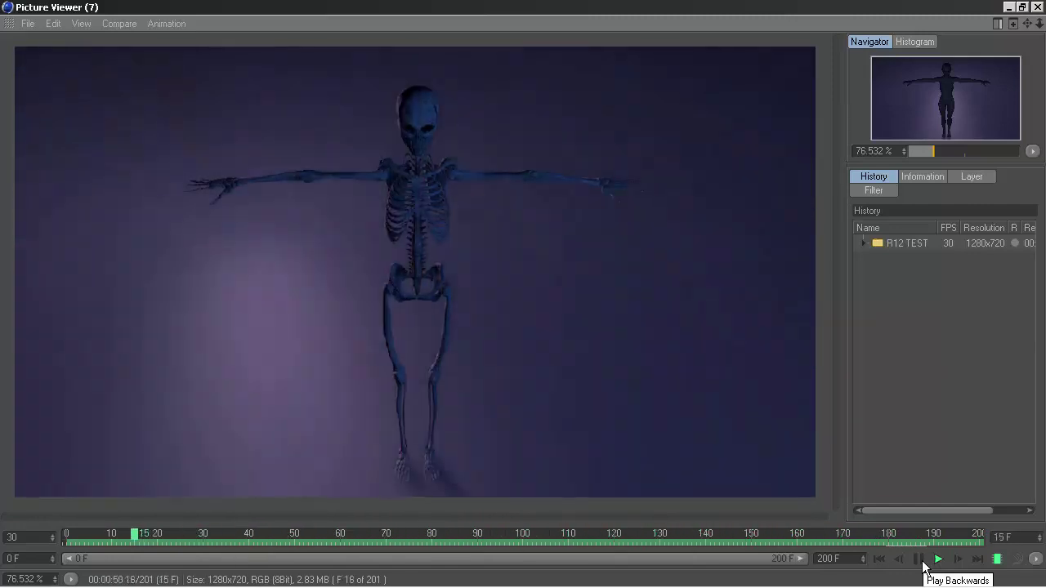
left_click(919, 559)
left_click(938, 560)
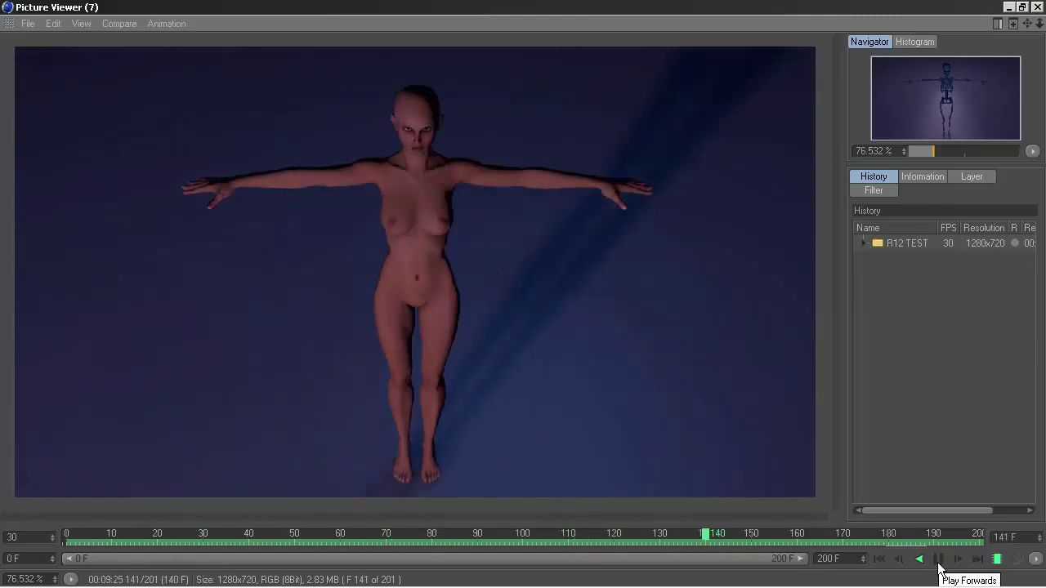
left_click(938, 560)
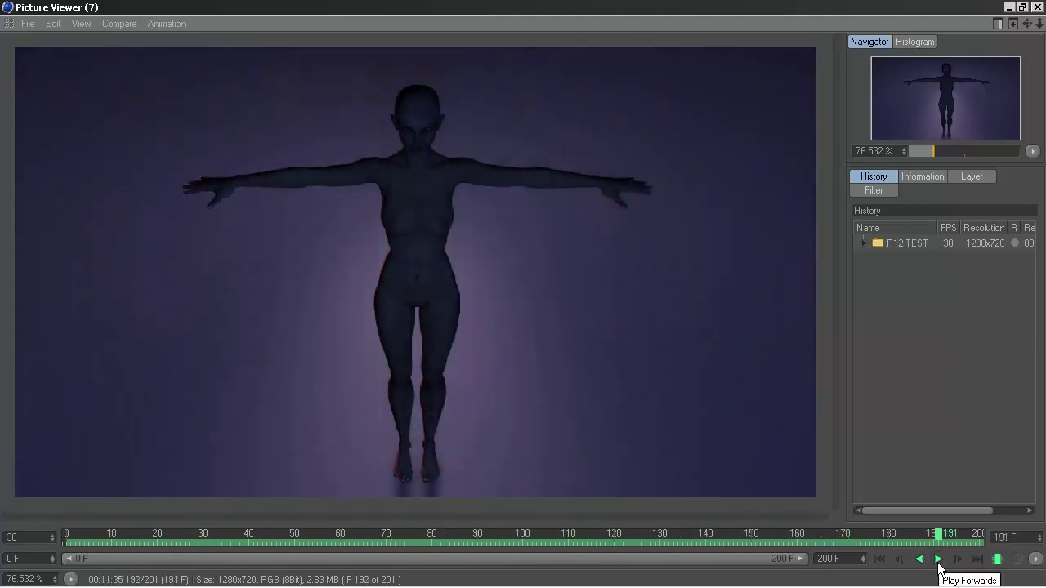
left_click(1036, 8)
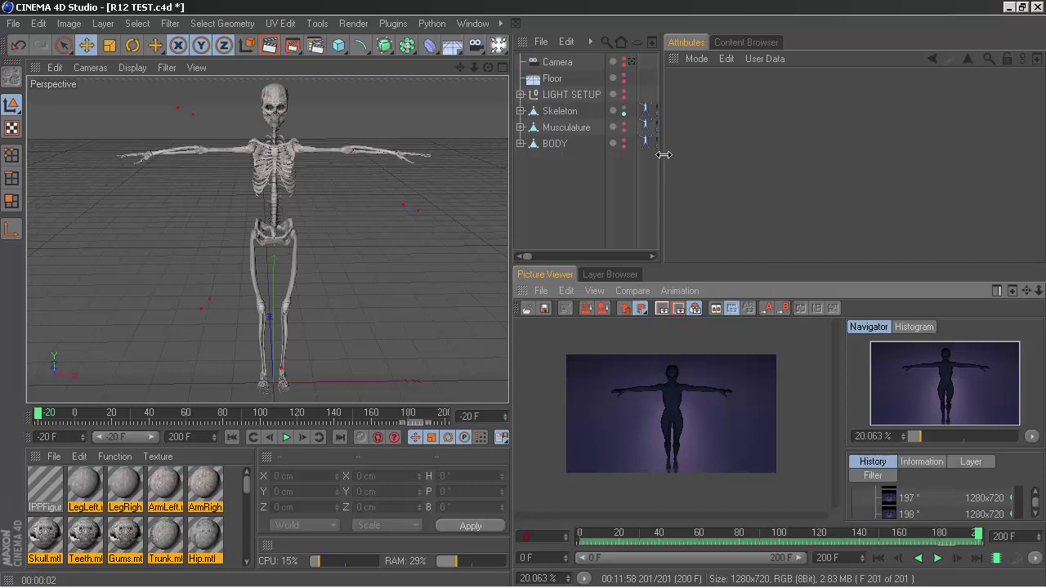
Add a Null object renamed with the author's signature, then return to the animation start.
left_click_drag(663, 155, 795, 155)
left_click_drag(339, 46, 374, 60)
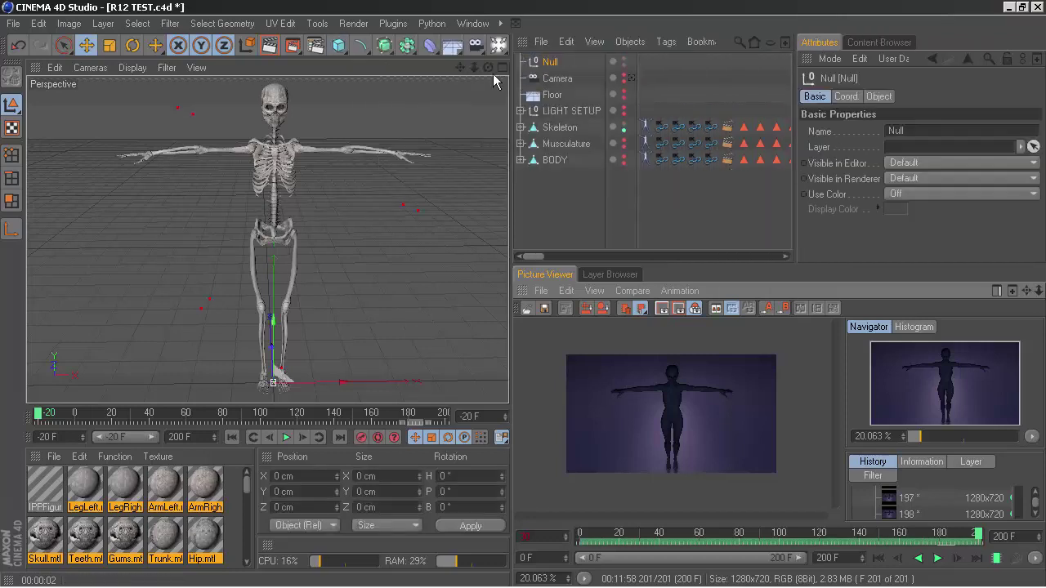
double_click(550, 62)
type("S")
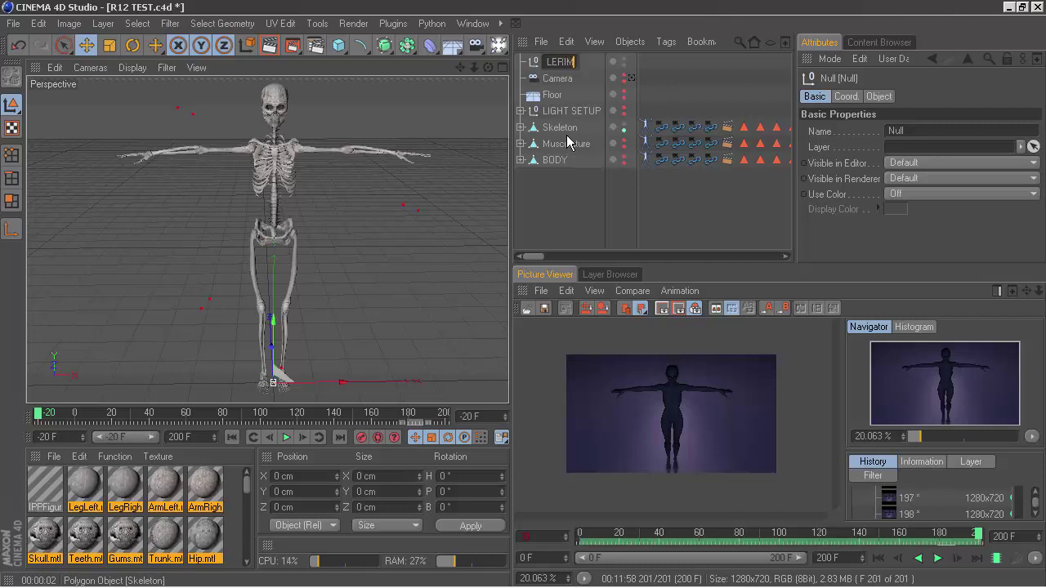
type("LE")
key("Return")
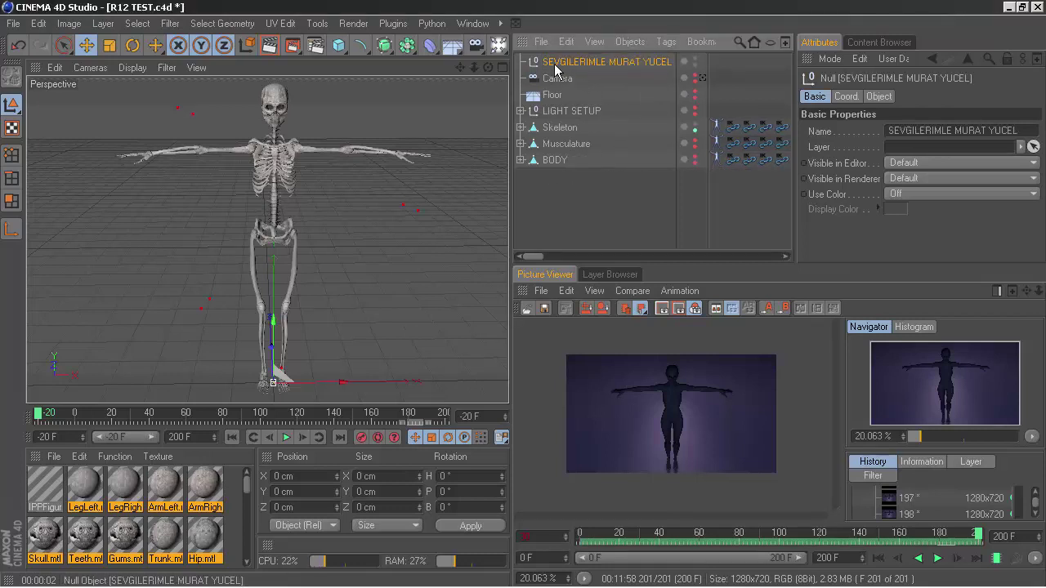
left_click(582, 203)
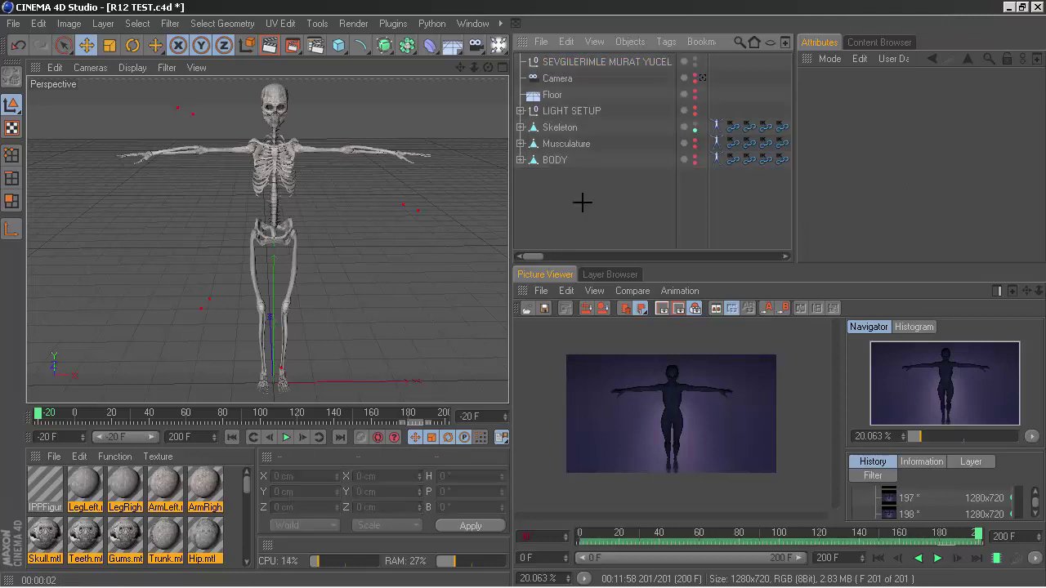
left_click(234, 437)
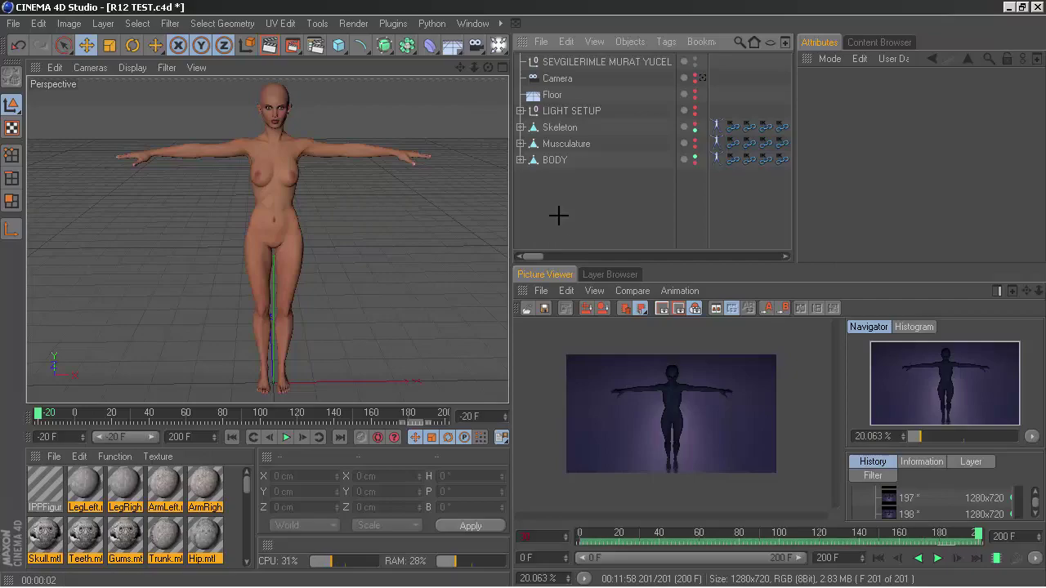